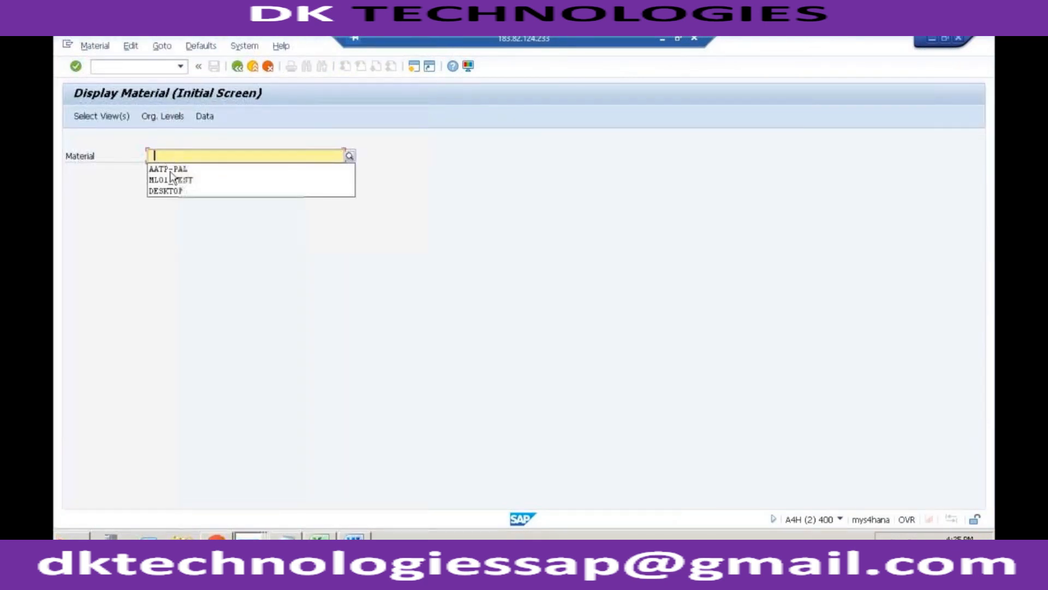
- Display material AATP-PAL and select the Basic Data 1–2, Sales Org. Data 1–2, Sales General/Plant Data and MRP 1–4 views
{"action": "left_click", "coordinate": [169, 170]}
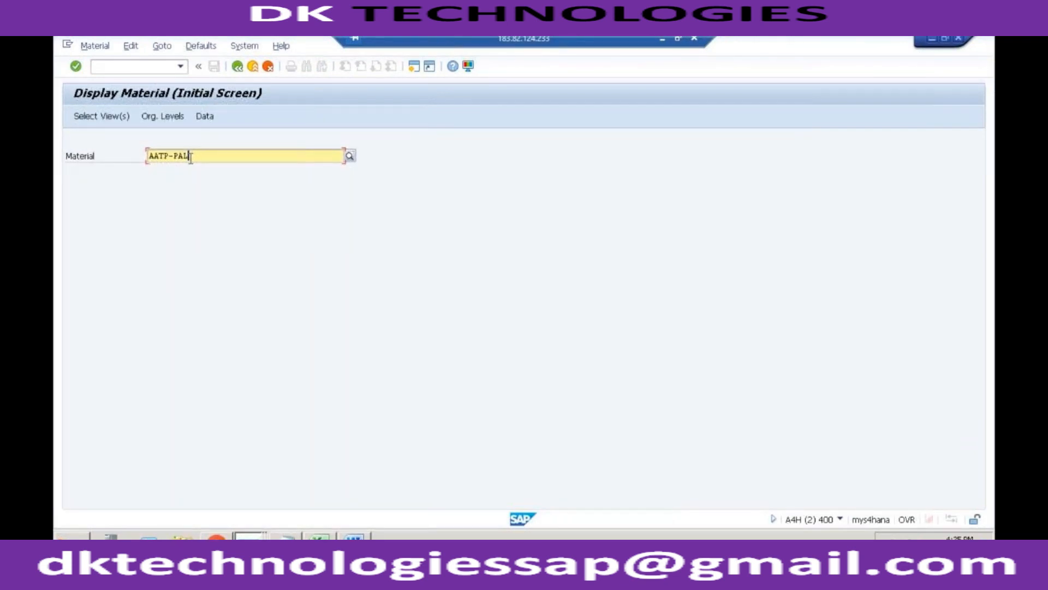
{"action": "key", "text": "Return"}
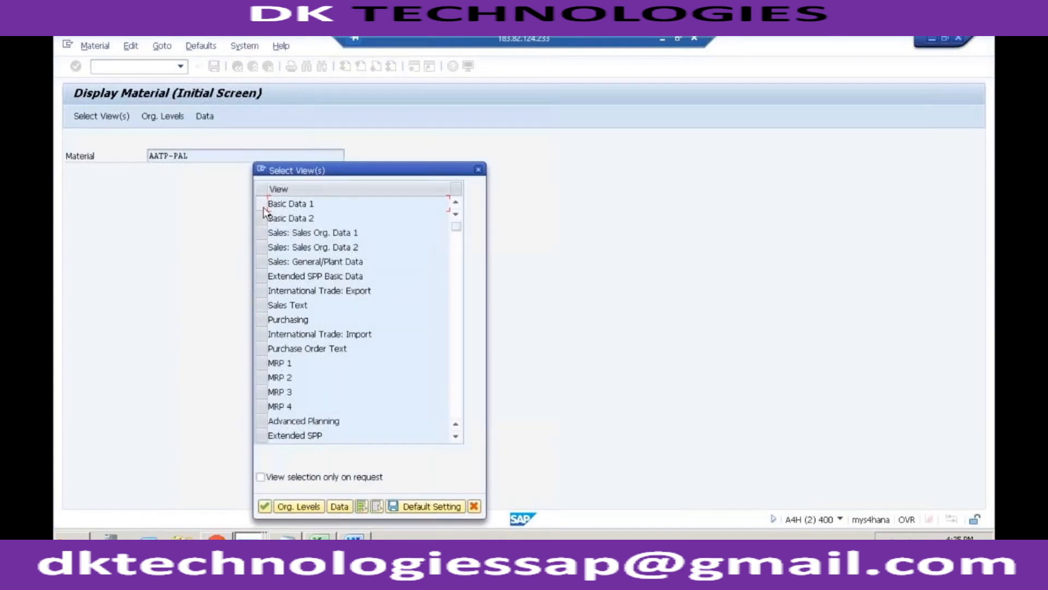
{"action": "left_click", "coordinate": [261, 204]}
{"action": "left_click", "coordinate": [261, 218]}
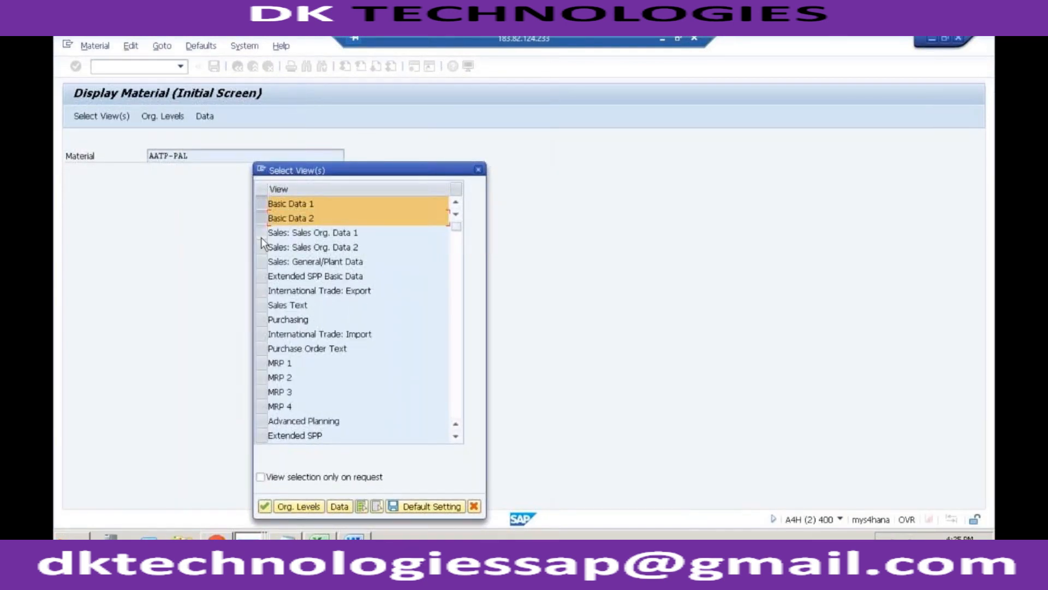
{"action": "left_click", "coordinate": [261, 233]}
{"action": "left_click", "coordinate": [263, 248]}
{"action": "left_click", "coordinate": [266, 261]}
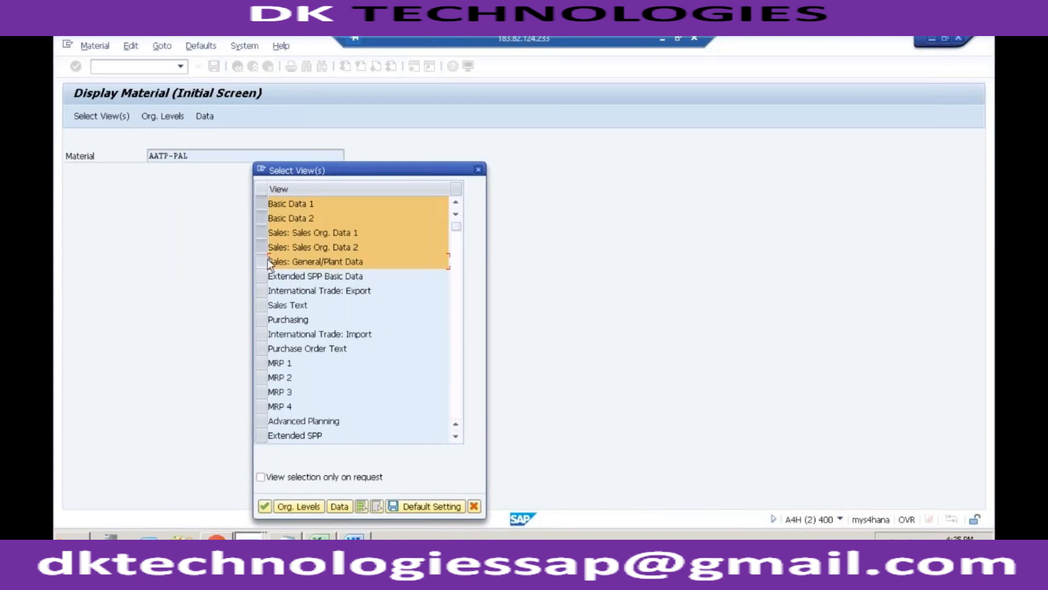
{"action": "left_click", "coordinate": [262, 363]}
{"action": "left_click", "coordinate": [262, 377]}
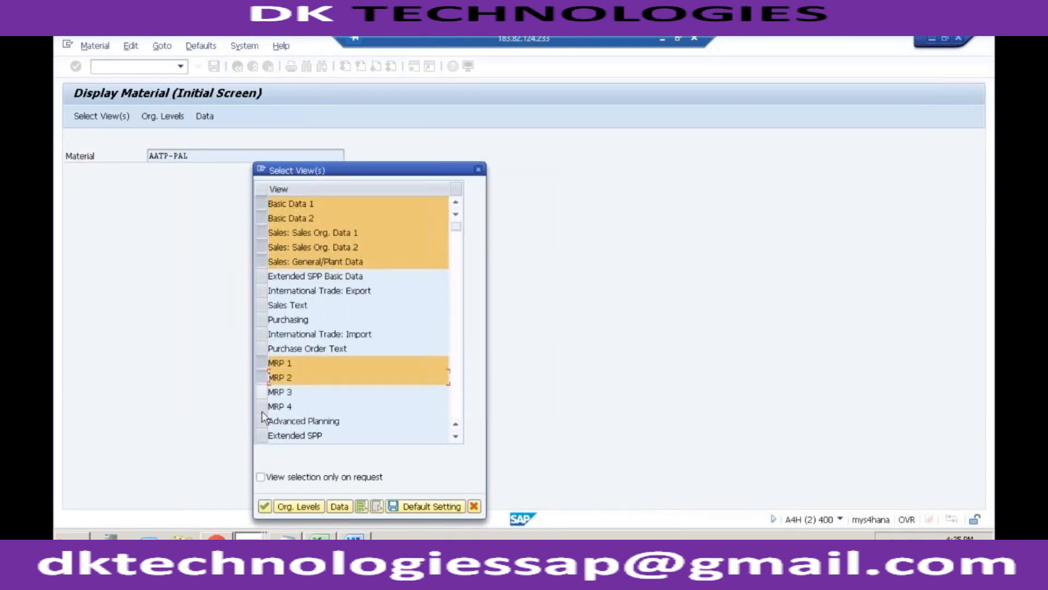
{"action": "left_click", "coordinate": [262, 391]}
{"action": "left_click", "coordinate": [261, 406]}
- Add the General Plant Data / Storage 1 and 2 and Accounting 1 and 2 views, and confirm the view selection
{"action": "left_click", "coordinate": [455, 343]}
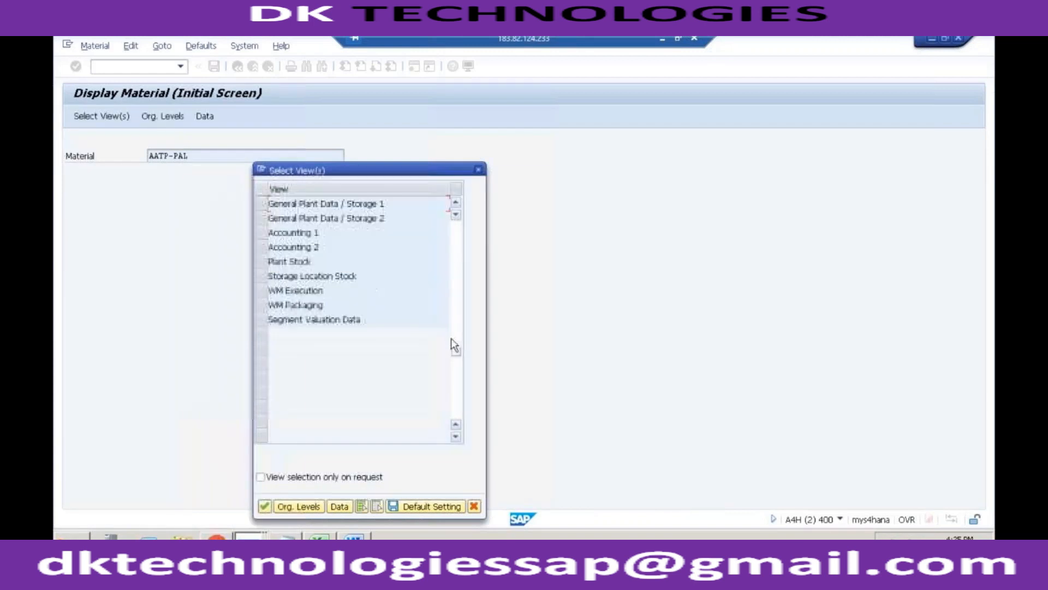
{"action": "left_click", "coordinate": [261, 203]}
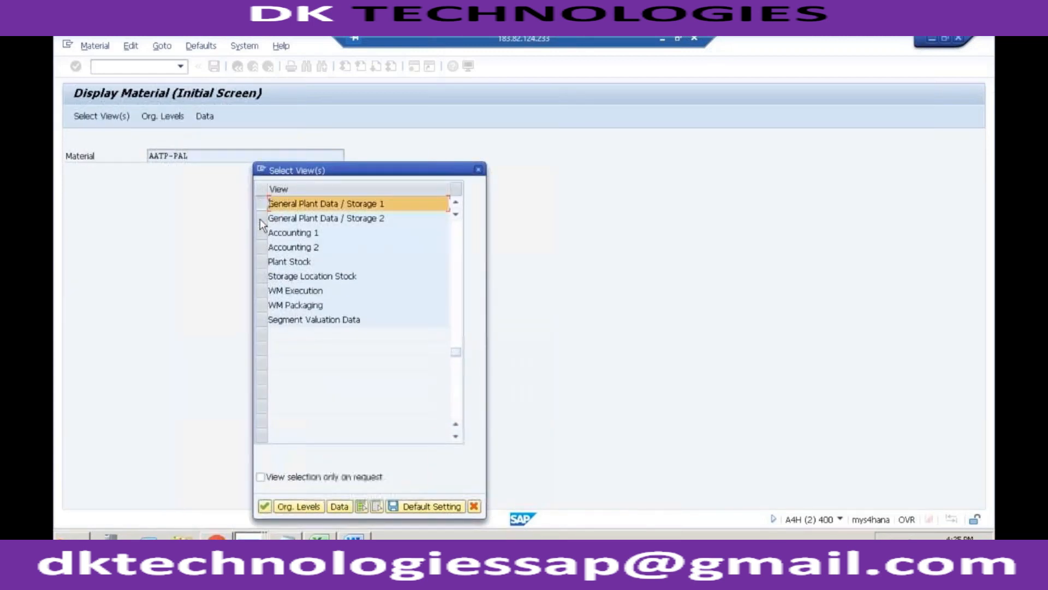
{"action": "left_click", "coordinate": [262, 218]}
{"action": "left_click", "coordinate": [263, 247]}
{"action": "left_click", "coordinate": [262, 233]}
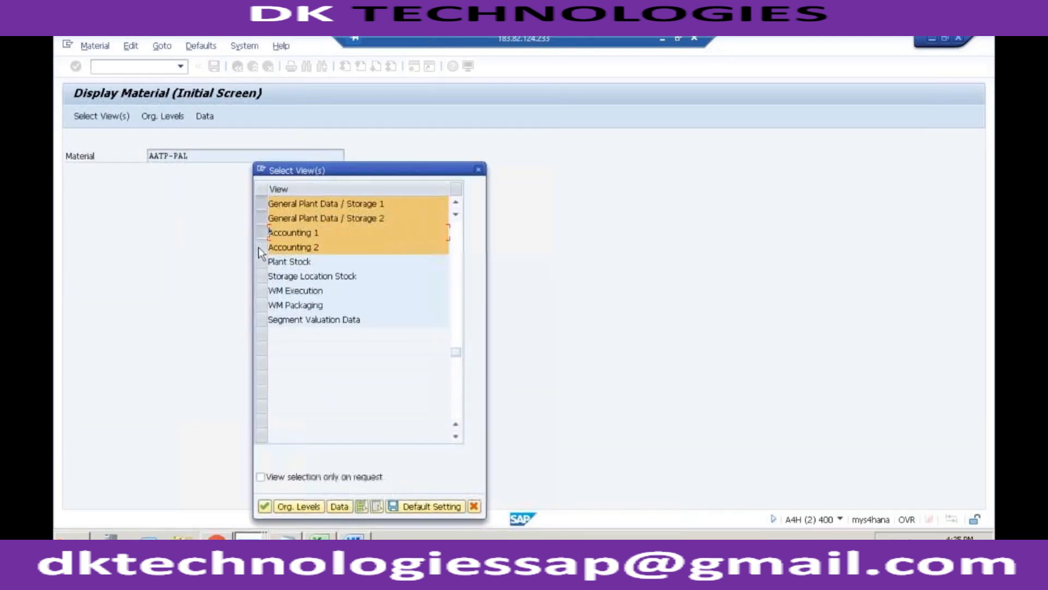
{"action": "left_click", "coordinate": [261, 246]}
{"action": "left_click", "coordinate": [266, 507]}
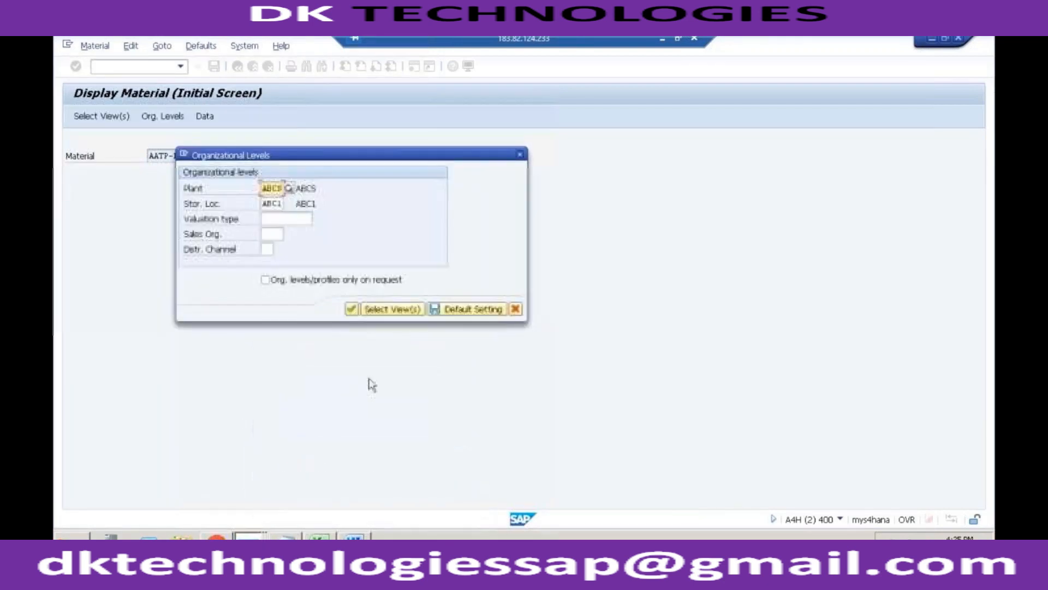
- Set the organizational levels to plant 1710, storage location 171A, sales organization 1710 and distribution channel 10, and confirm them
{"action": "type", "text": "1710"}
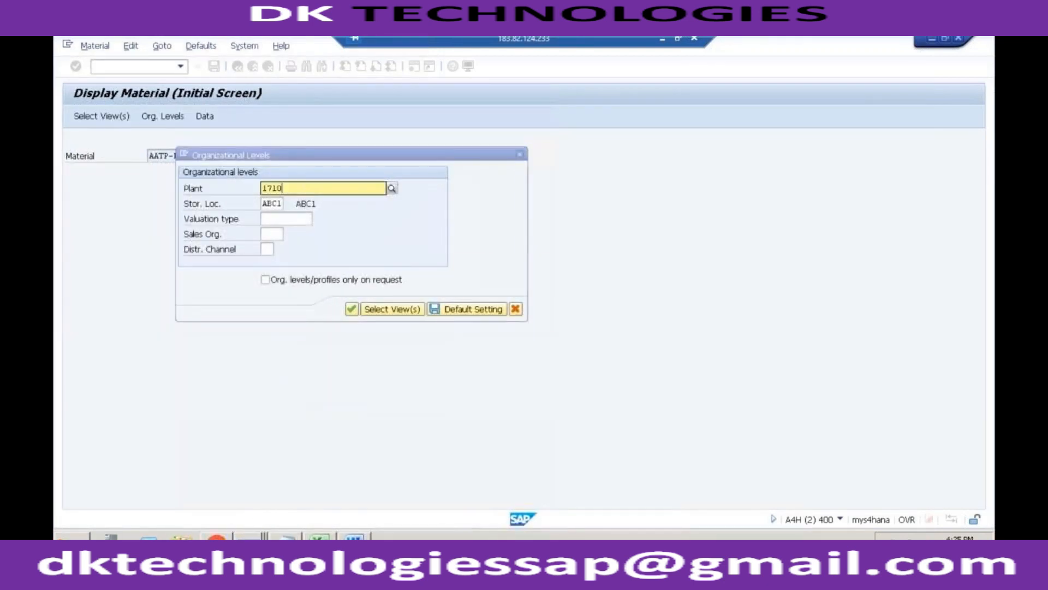
{"action": "key", "text": "Tab"}
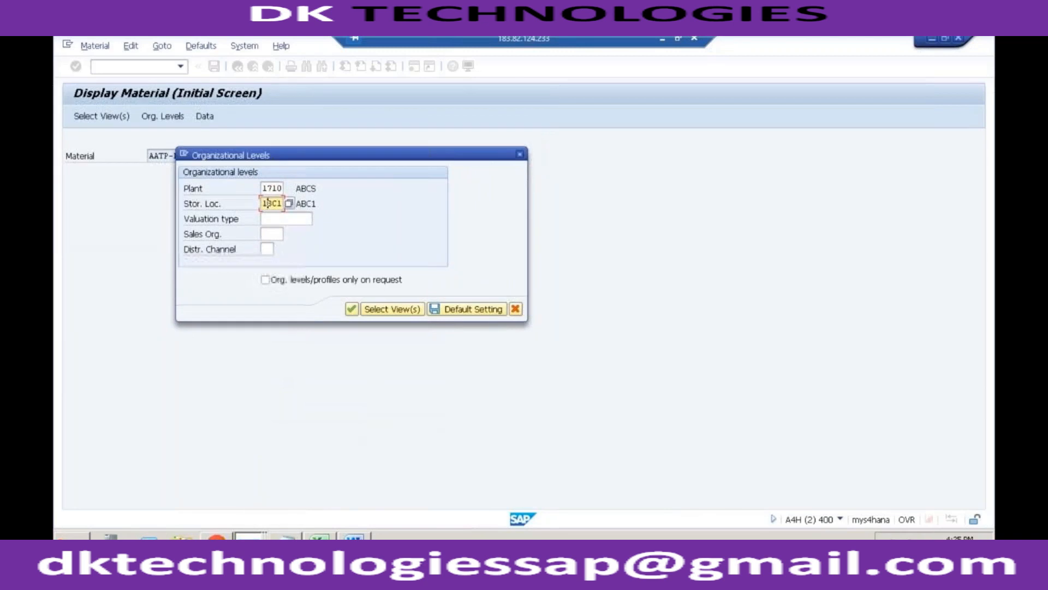
{"action": "type", "text": "171A"}
{"action": "key", "text": "Tab"}
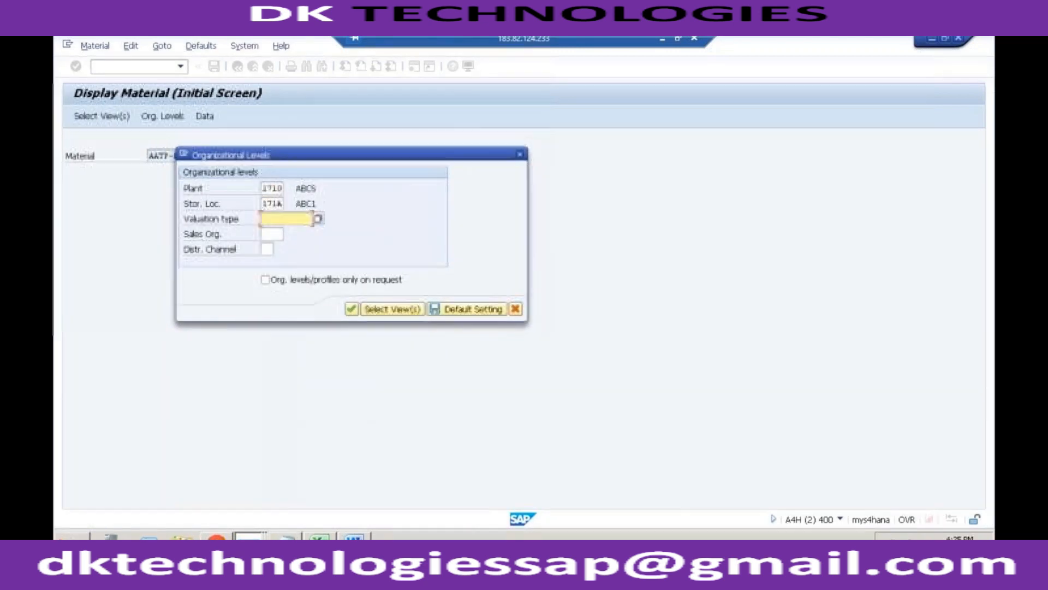
{"action": "key", "text": "Tab"}
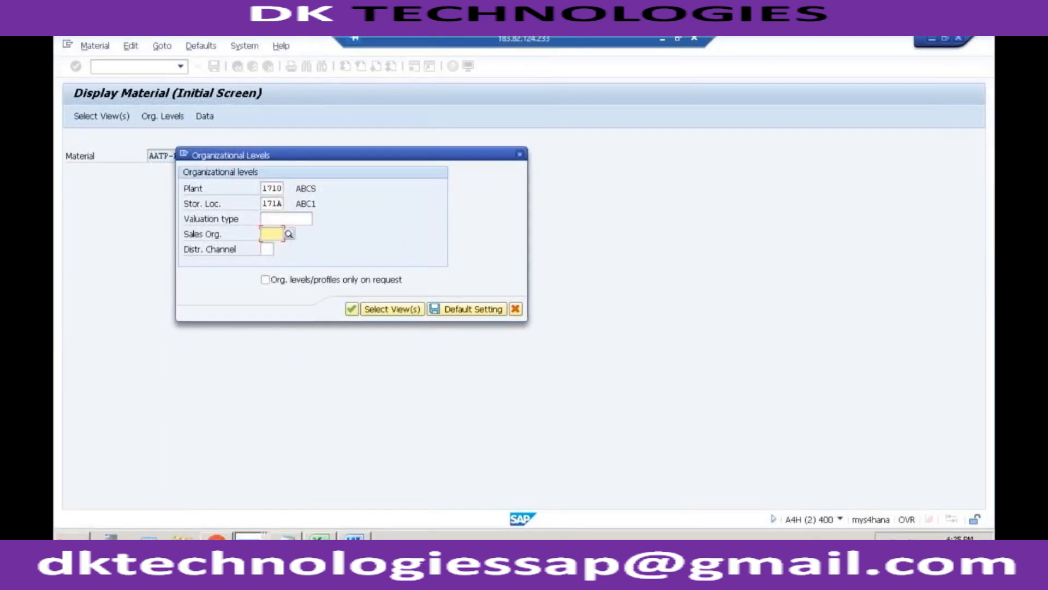
{"action": "type", "text": "1710"}
{"action": "key", "text": "Tab"}
{"action": "type", "text": "10"}
{"action": "key", "text": "Return"}
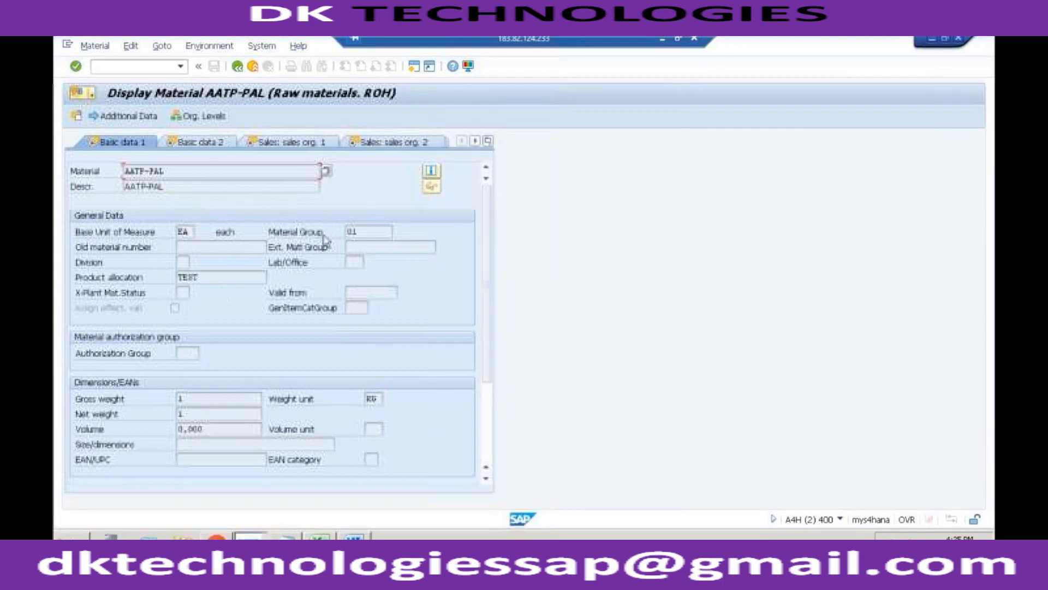
- Look through the material's Basic Data 2 and sales organization views up to the Sales: General/Plant view
{"action": "left_click", "coordinate": [199, 142]}
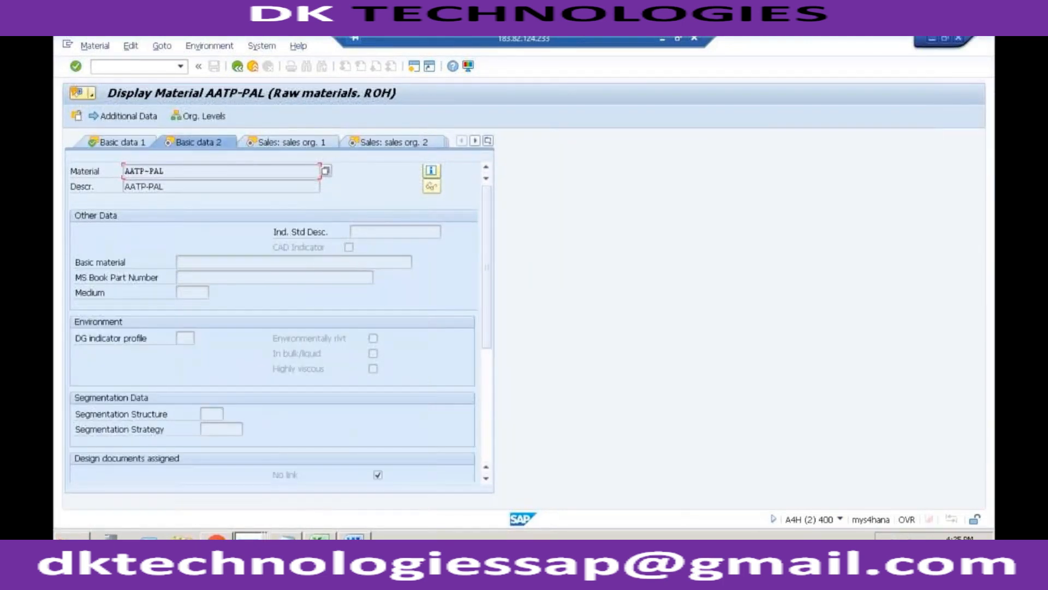
{"action": "left_click", "coordinate": [276, 142]}
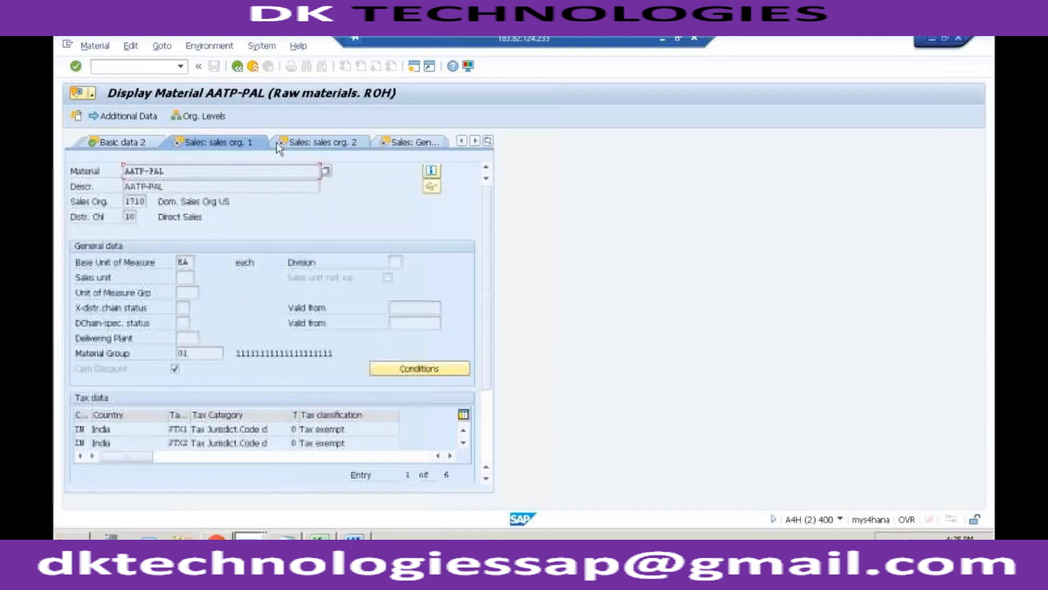
{"action": "left_click", "coordinate": [302, 145]}
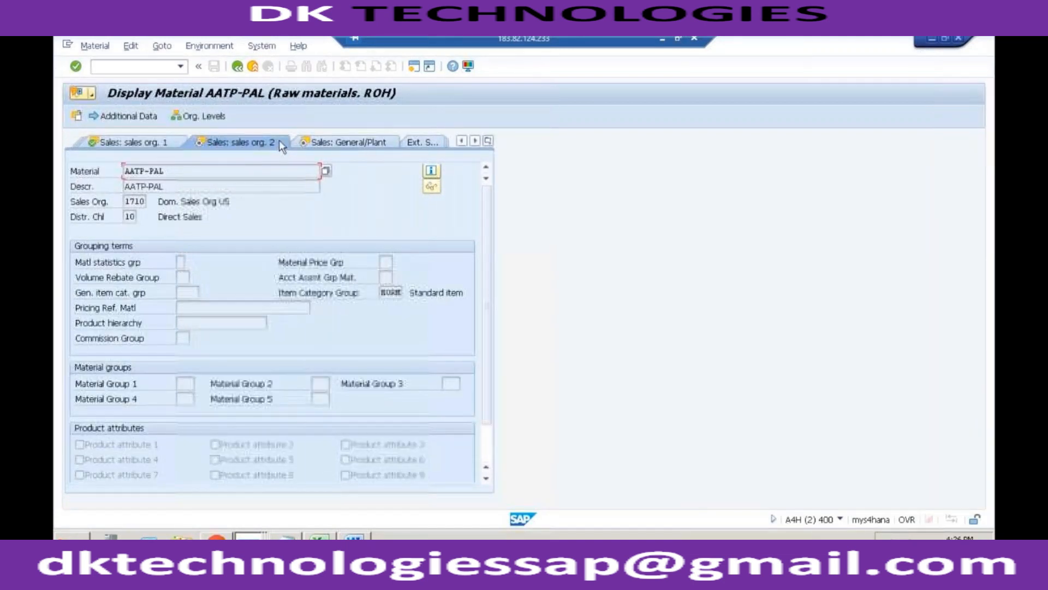
{"action": "left_click", "coordinate": [312, 143]}
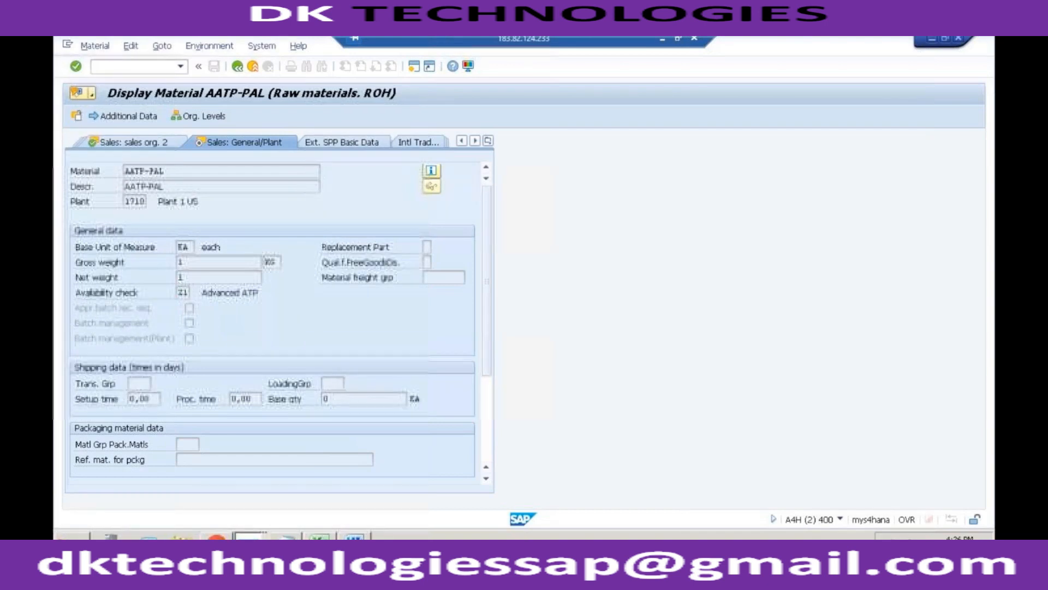
- Review the available checking groups for the material's availability check, including Individ.requirements, Daily requirements and Advanced ATP, and close the list
{"action": "key", "text": "F4"}
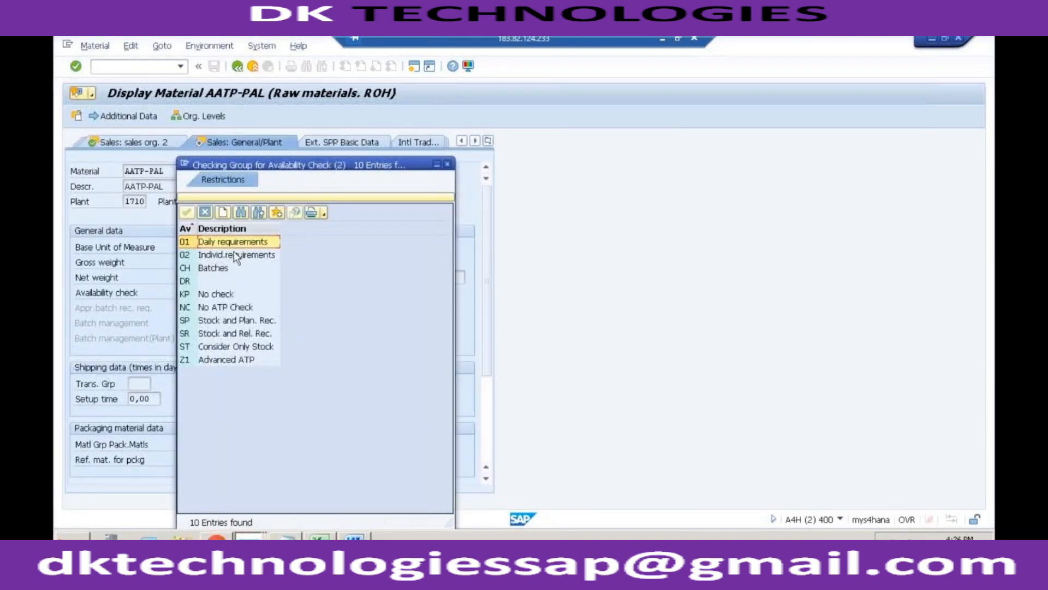
{"action": "left_click", "coordinate": [232, 255]}
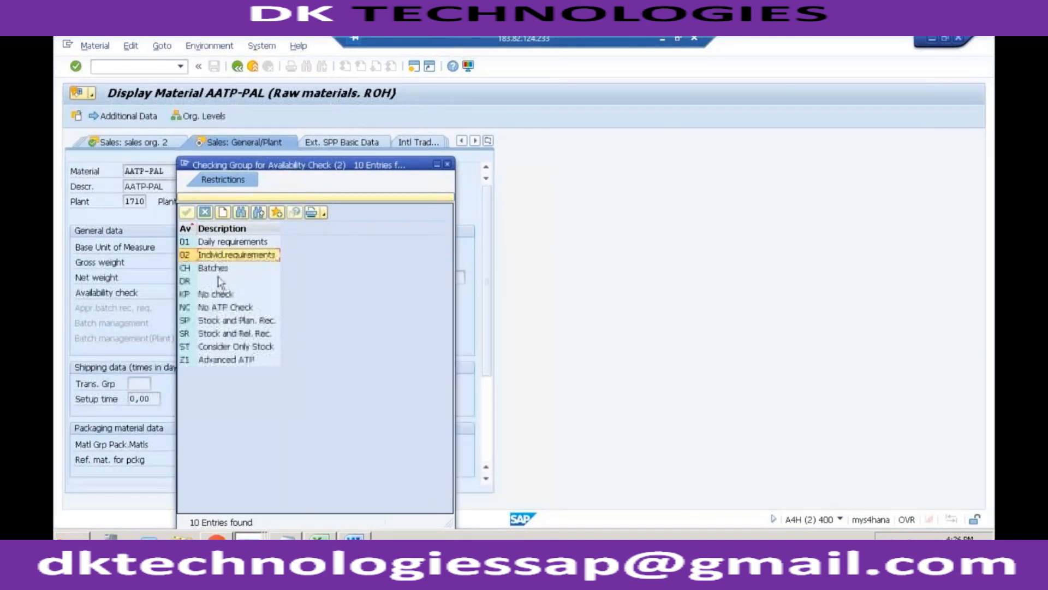
{"action": "left_click", "coordinate": [218, 360]}
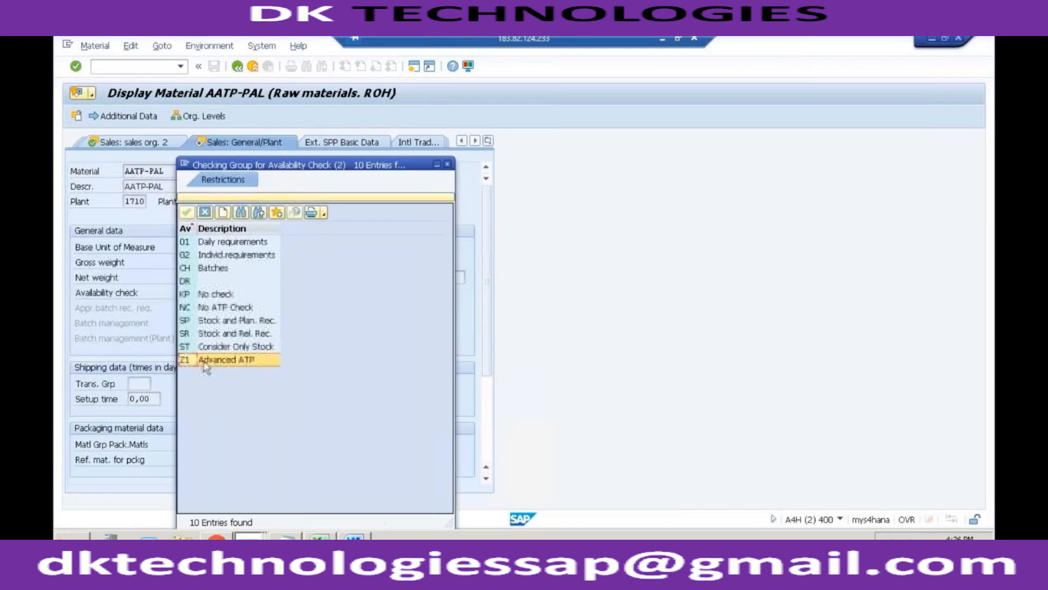
{"action": "left_click", "coordinate": [204, 243]}
{"action": "left_click", "coordinate": [196, 360]}
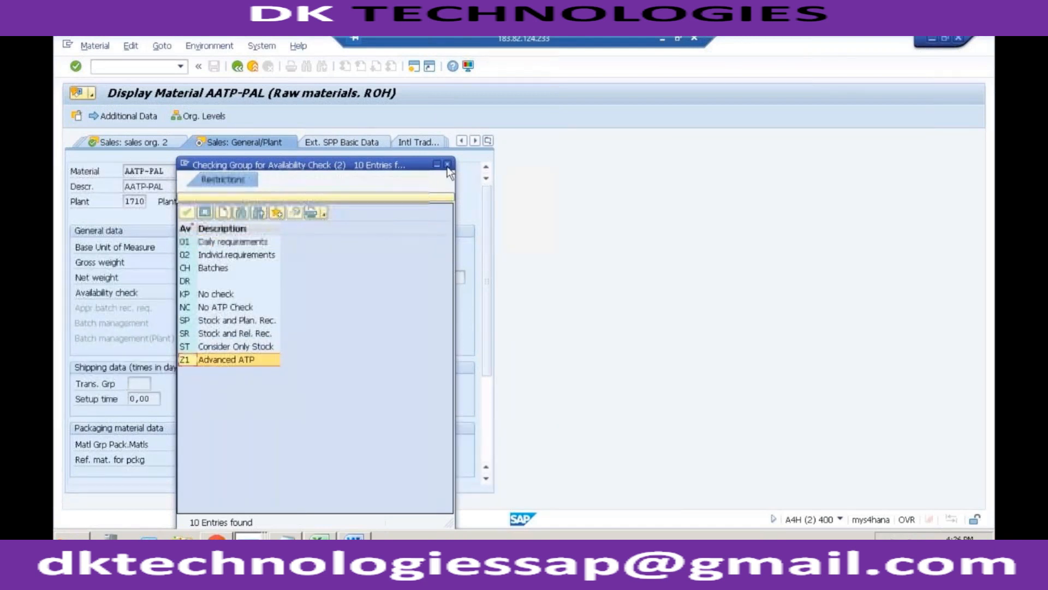
{"action": "key", "text": "Return"}
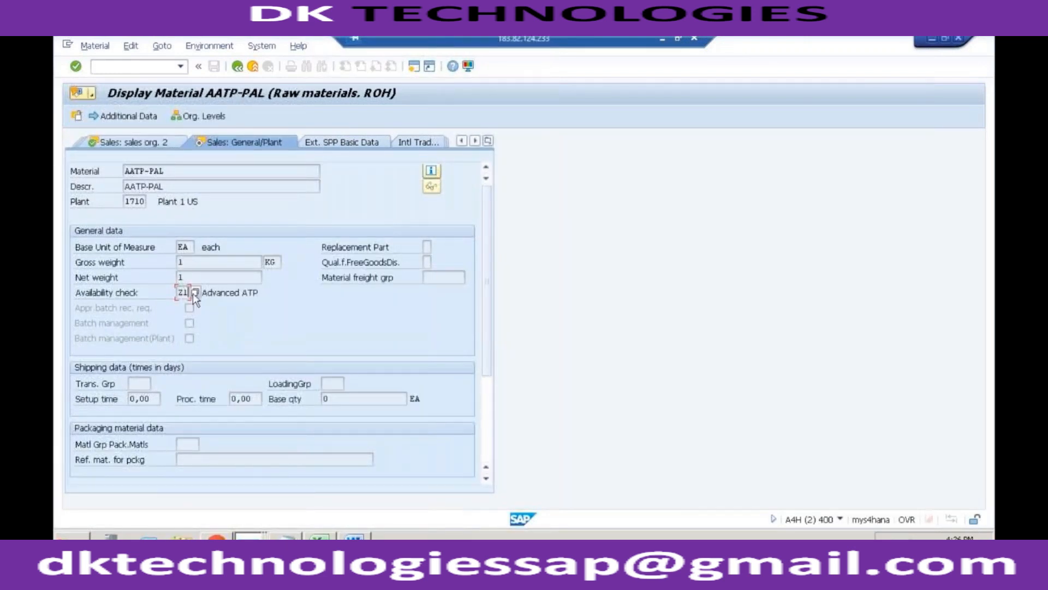
- Open a new session, run transaction spro and display the SAP Customizing Implementation Guide
{"action": "left_click", "coordinate": [413, 66]}
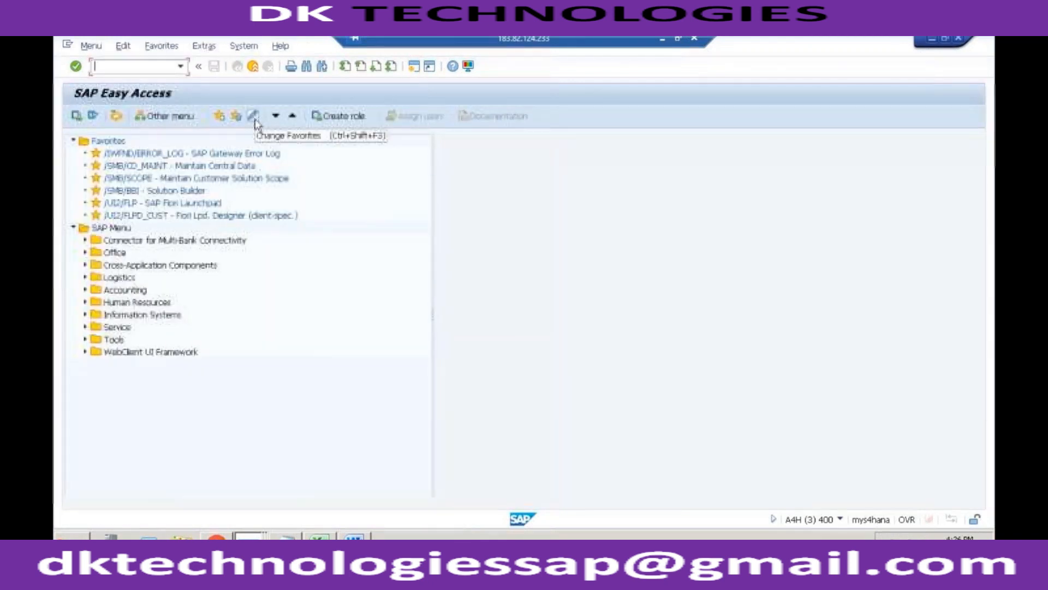
{"action": "type", "text": "spro"}
{"action": "key", "text": "Return"}
{"action": "left_click", "coordinate": [136, 118]}
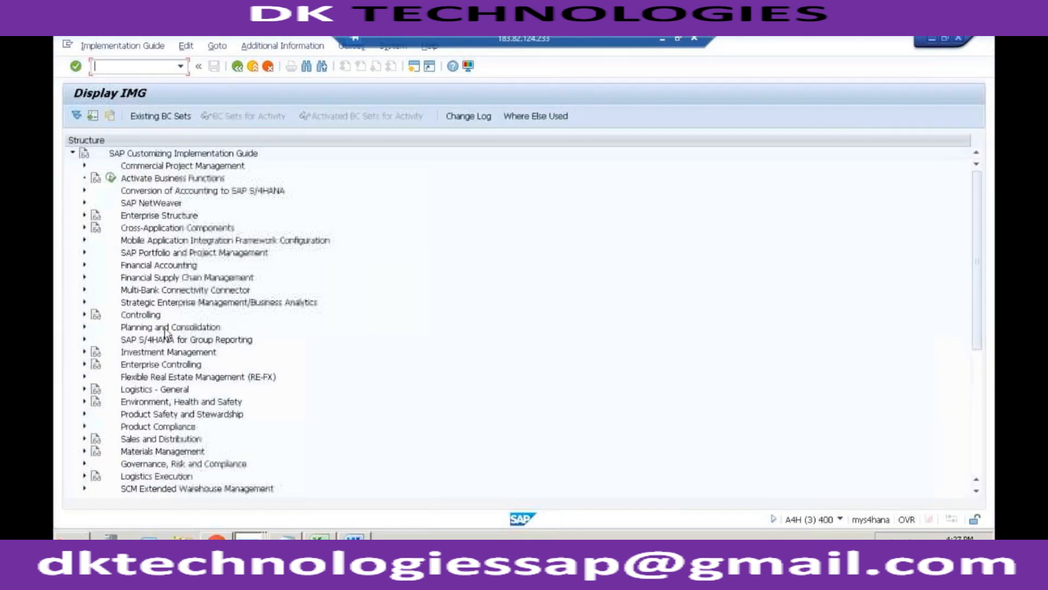
- Expand Sales and Distribution, Basic Functions, and Availability Check and Transfer of Requirements in the implementation guide
{"action": "left_click", "coordinate": [84, 438]}
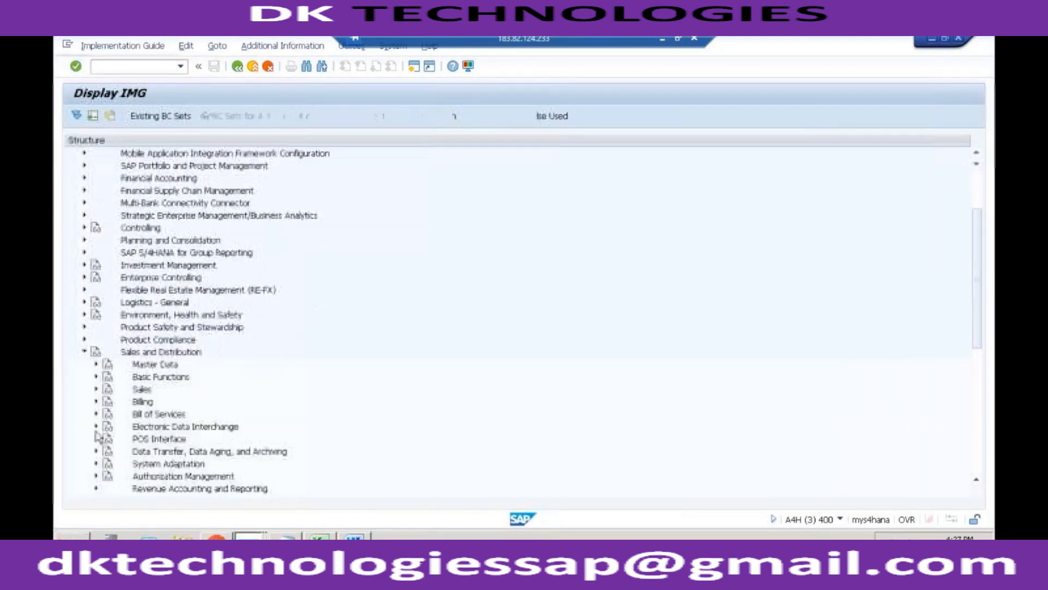
{"action": "left_click", "coordinate": [97, 389]}
{"action": "left_click", "coordinate": [97, 389]}
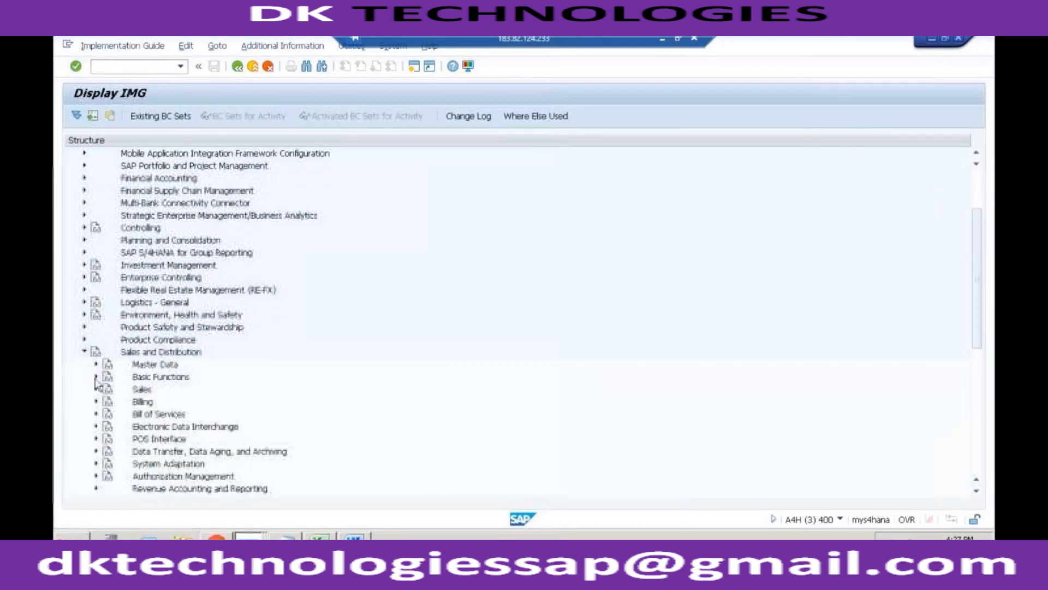
{"action": "left_click", "coordinate": [96, 376]}
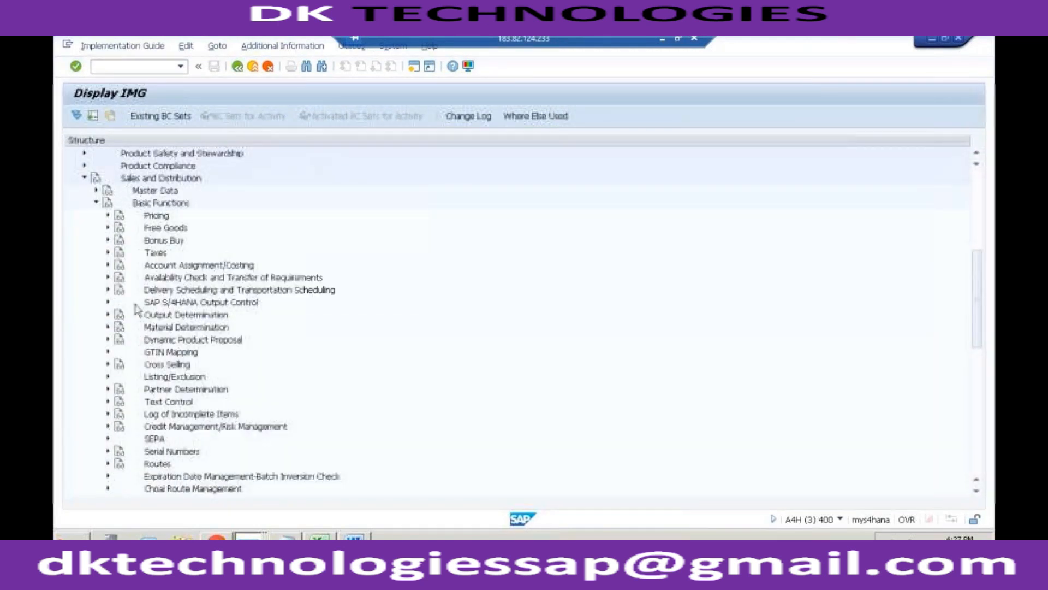
{"action": "left_click", "coordinate": [107, 278]}
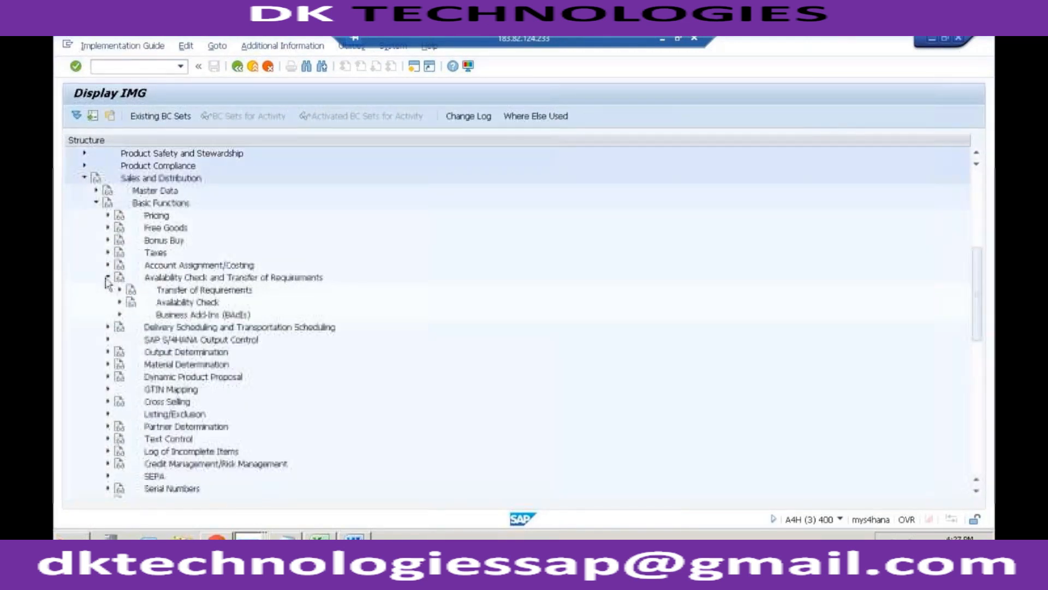
- Look over the Transfer of Requirements activities and expand Availability Check with ATP Logic or Against Planning under Availability Check
{"action": "left_click", "coordinate": [119, 302]}
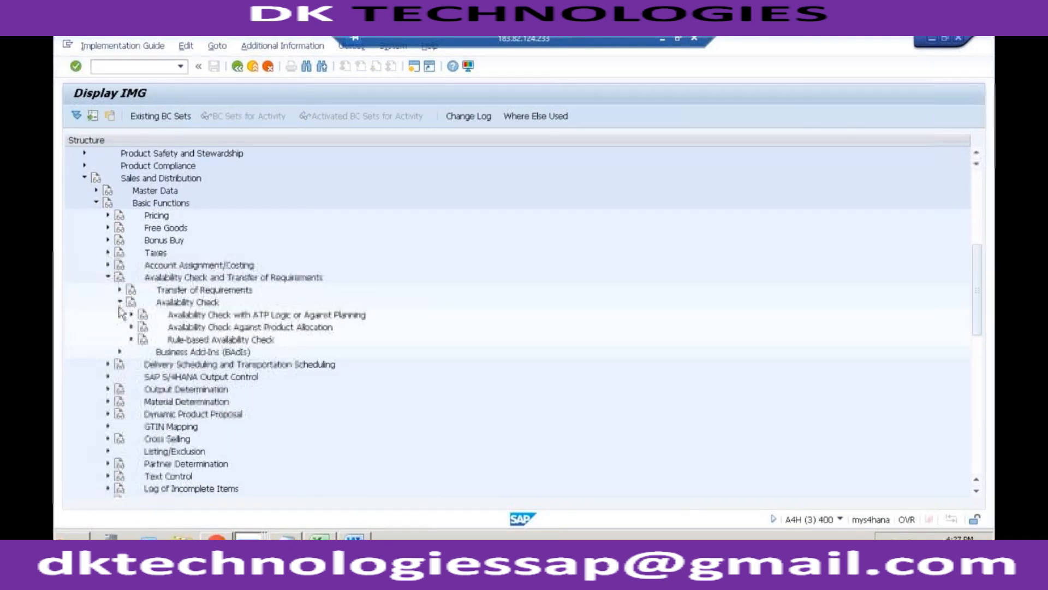
{"action": "left_click", "coordinate": [119, 302]}
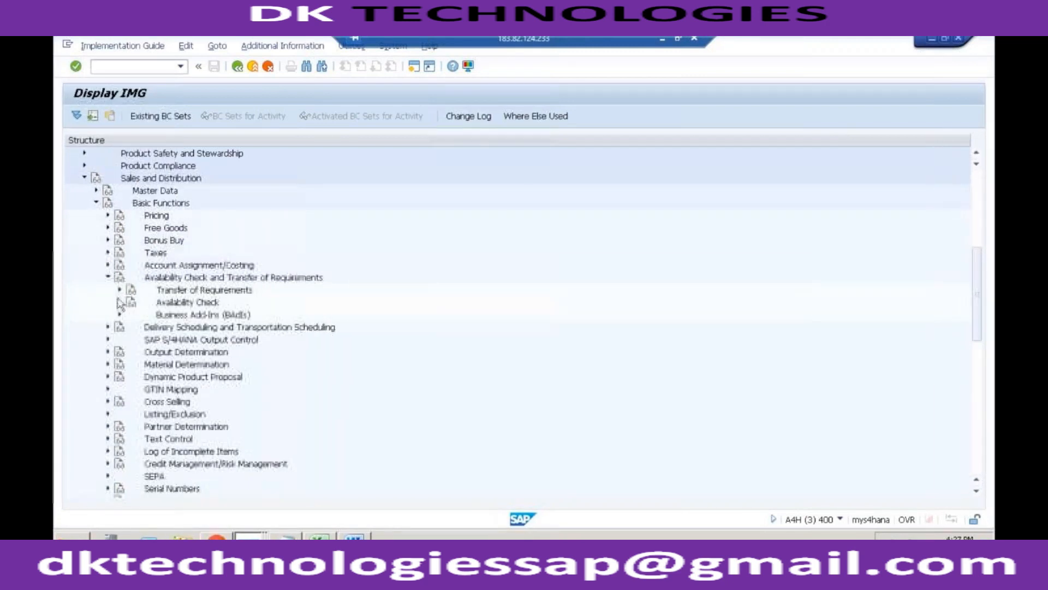
{"action": "left_click", "coordinate": [119, 290]}
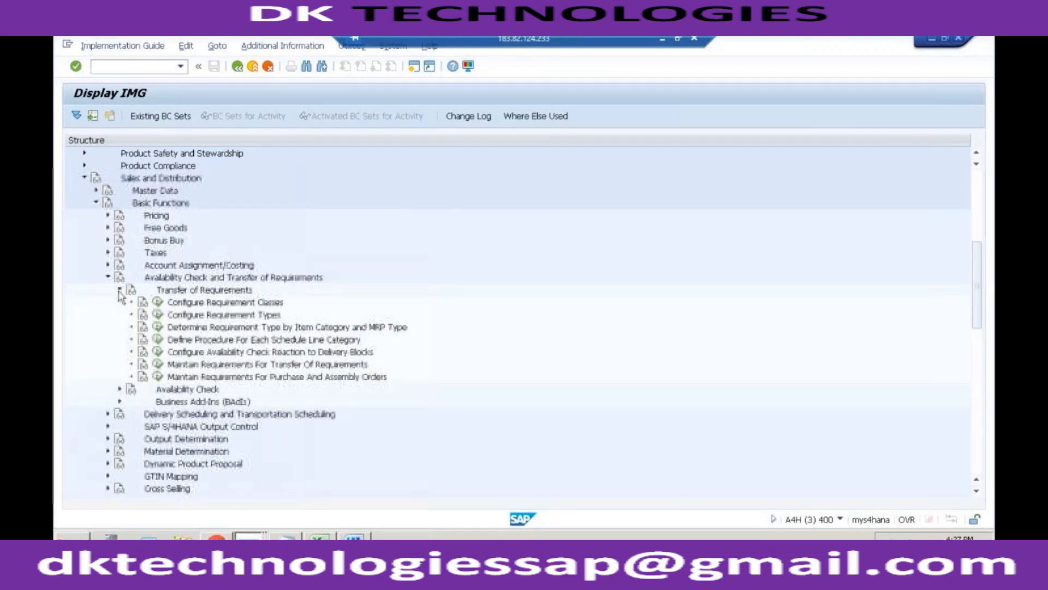
{"action": "left_click", "coordinate": [119, 290]}
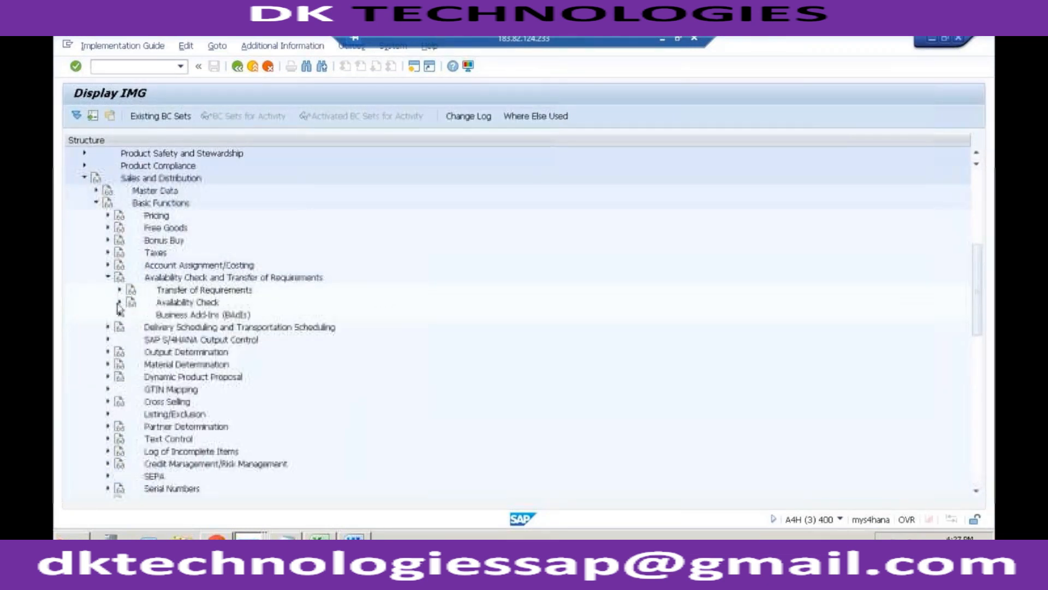
{"action": "left_click", "coordinate": [119, 303]}
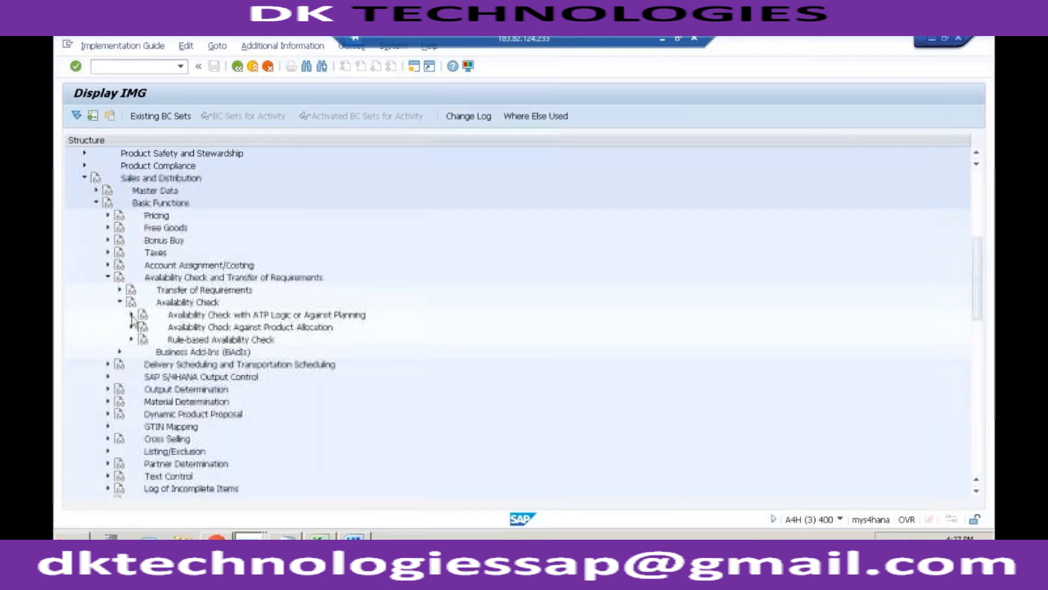
{"action": "left_click", "coordinate": [131, 315]}
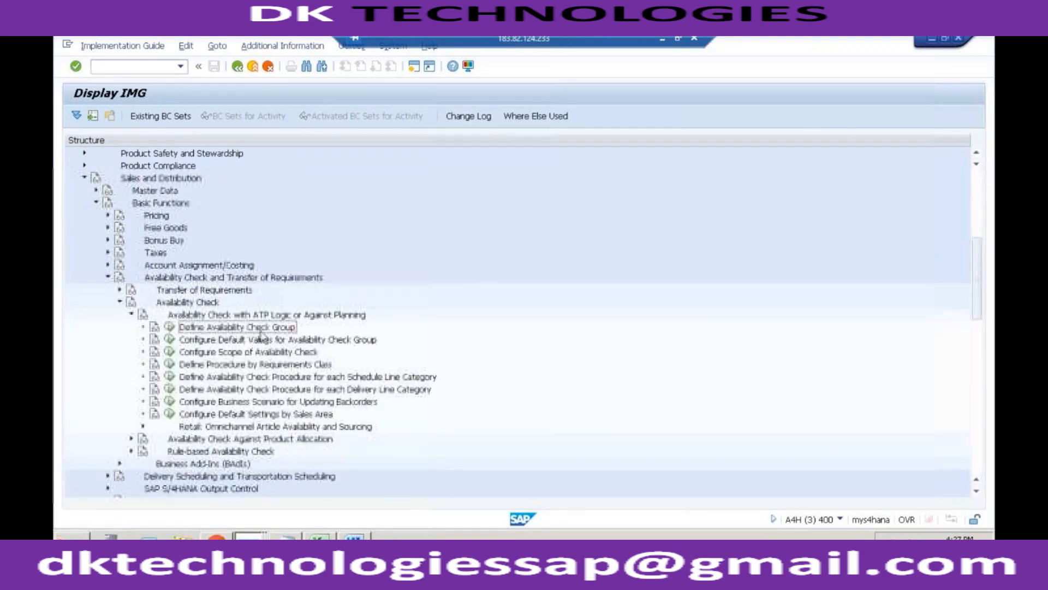
- Open Define Availability Check Group and examine the Advanced ATP activation options for checking group Z1
{"action": "left_click", "coordinate": [169, 326]}
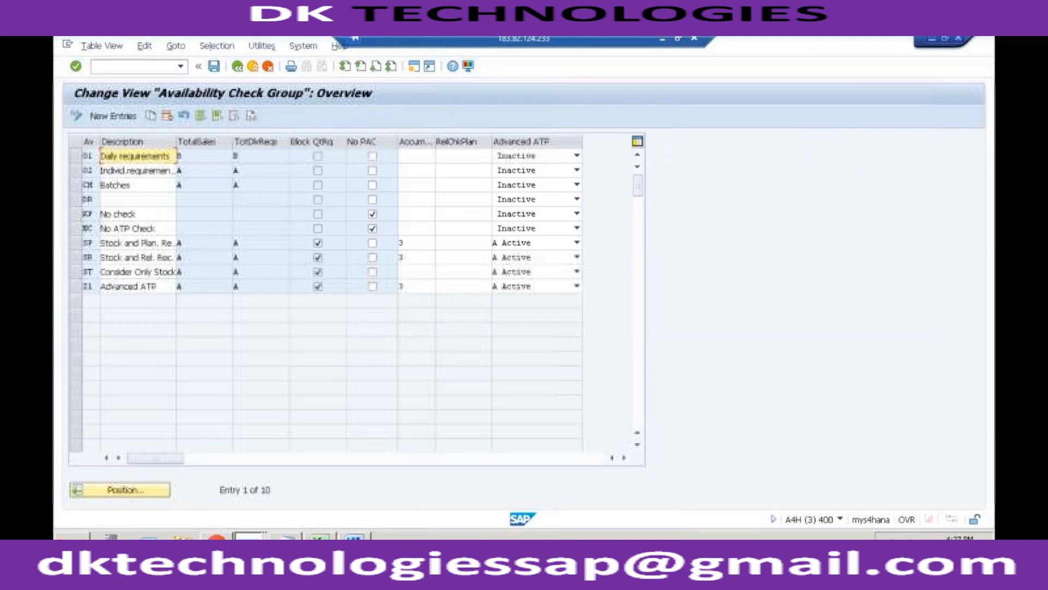
{"action": "left_click", "coordinate": [92, 285]}
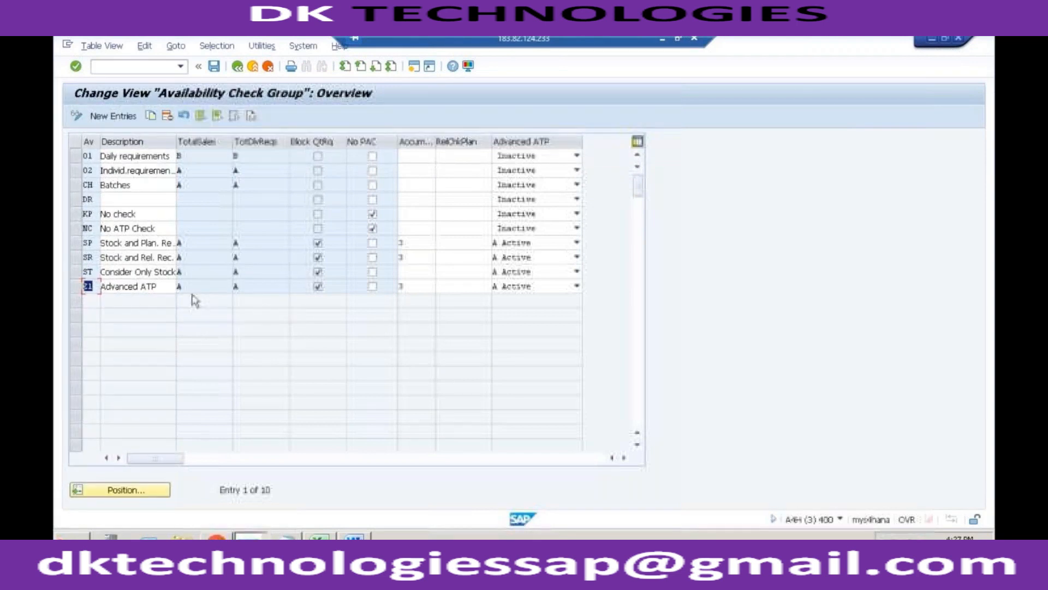
{"action": "left_click", "coordinate": [93, 171]}
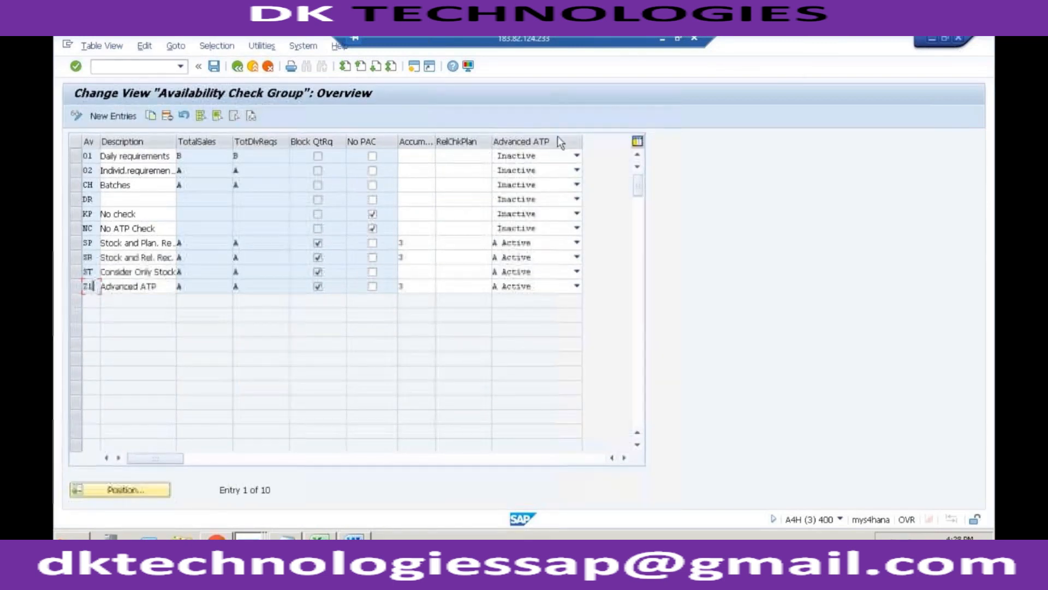
{"action": "left_click", "coordinate": [577, 286]}
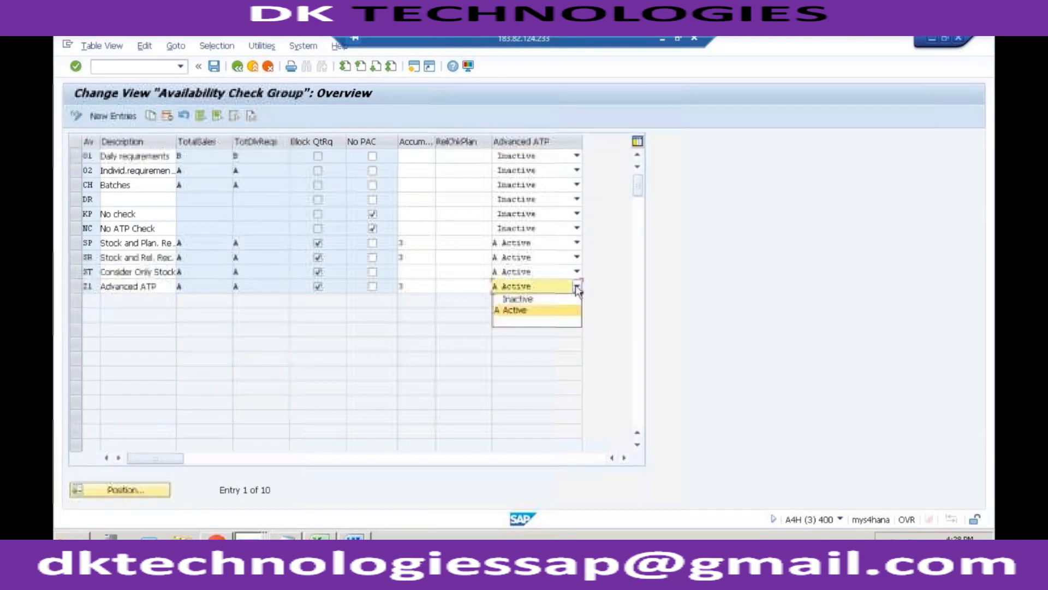
{"action": "left_click", "coordinate": [577, 286]}
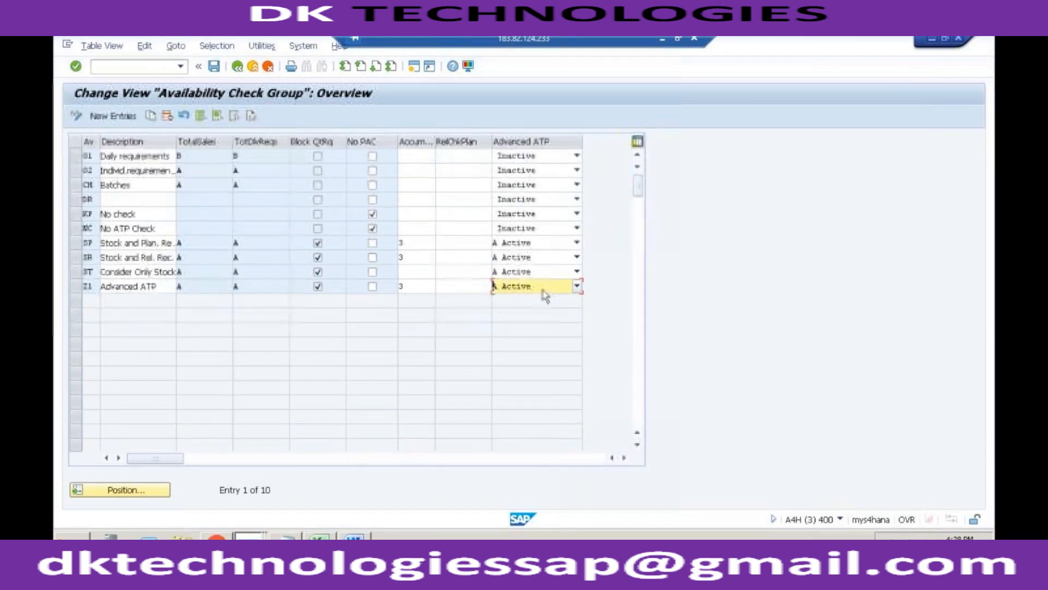
- Compare checking groups 01 Daily requirements and 02 Individ.requirements in the availability check group overview
{"action": "left_click", "coordinate": [93, 170]}
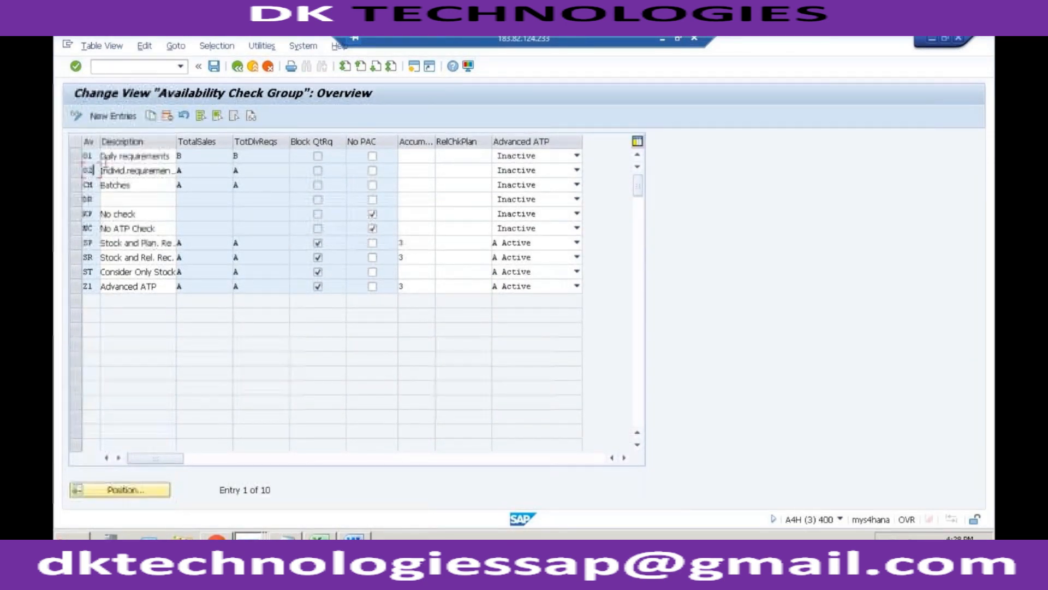
{"action": "left_click_drag", "start_coordinate": [172, 156], "coordinate": [97, 156]}
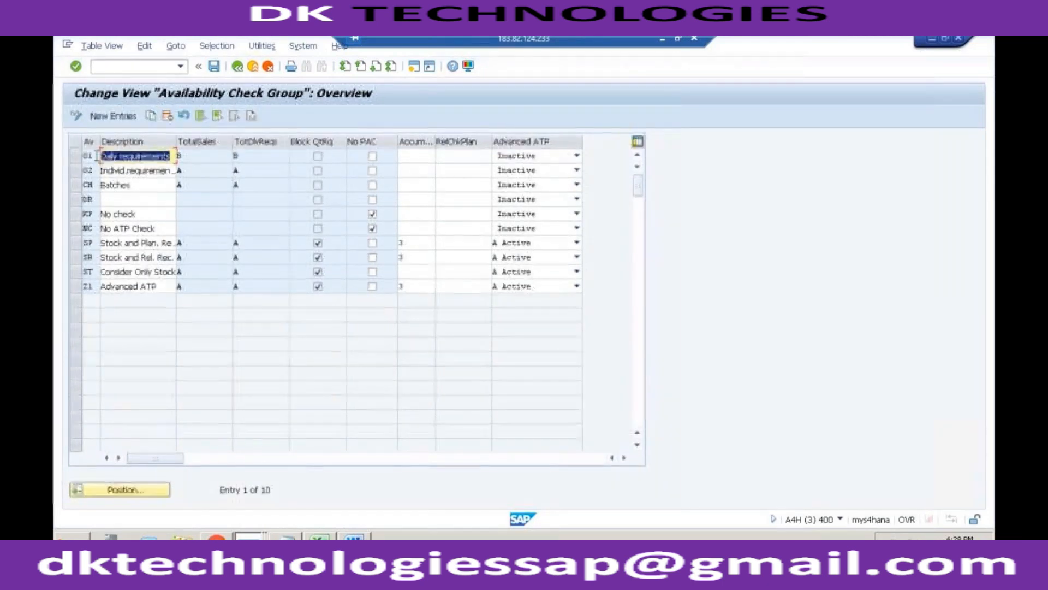
{"action": "left_click", "coordinate": [114, 157]}
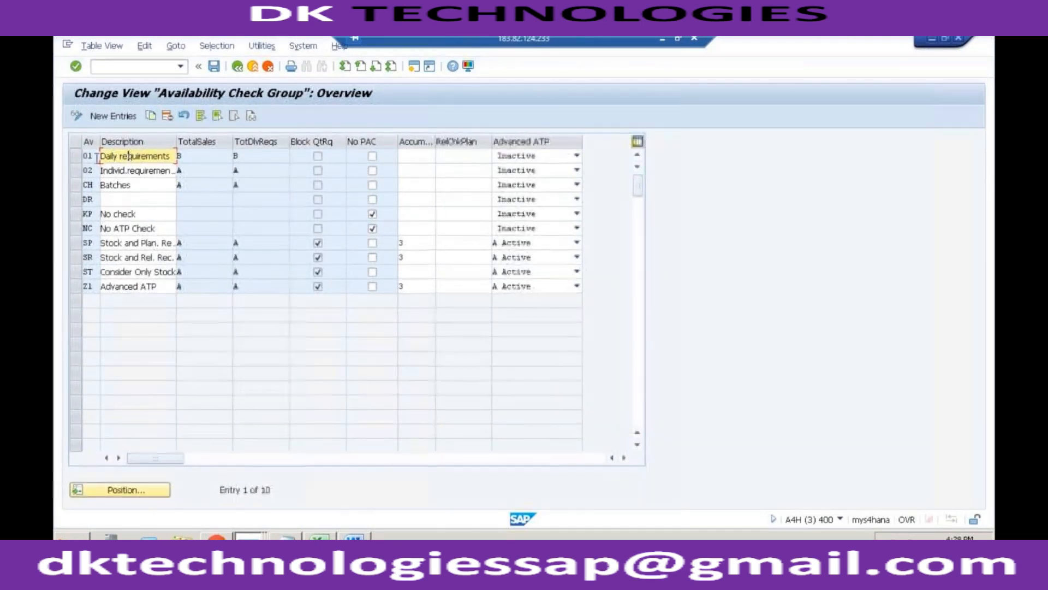
{"action": "left_click", "coordinate": [76, 156]}
{"action": "left_click", "coordinate": [81, 172]}
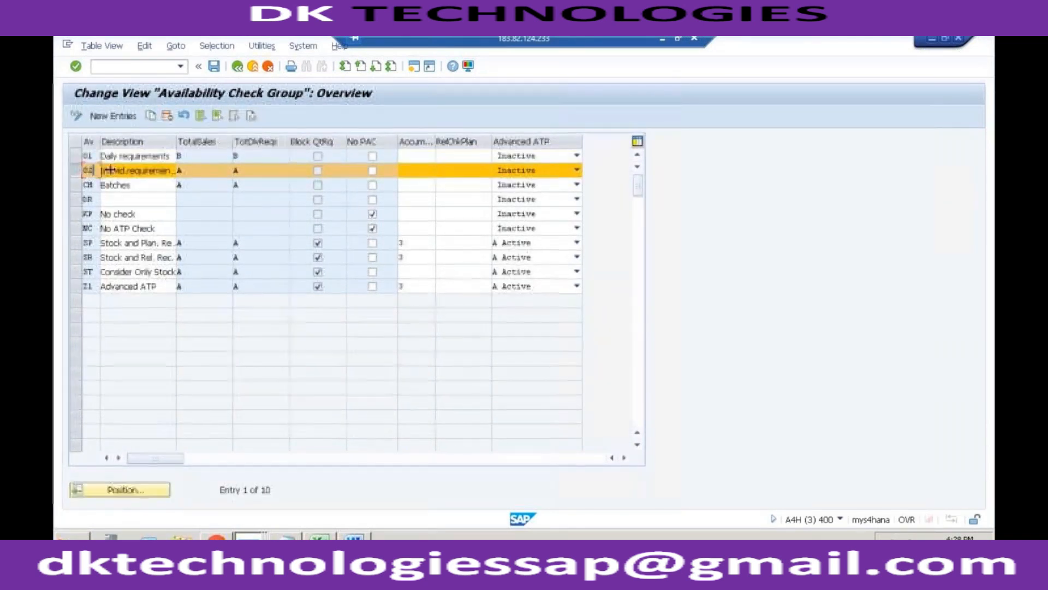
{"action": "left_click", "coordinate": [99, 157]}
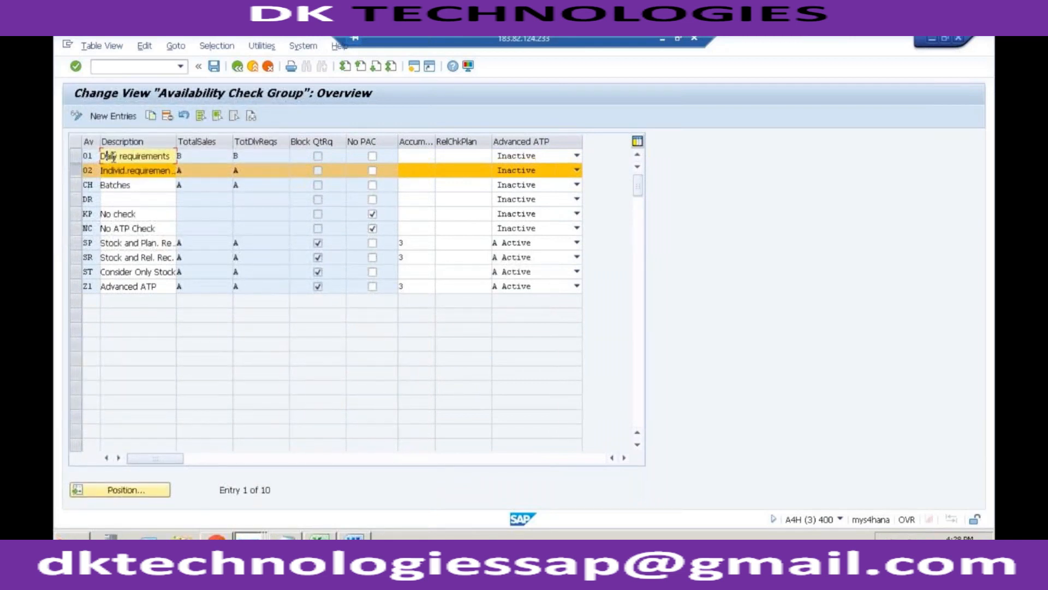
{"action": "left_click", "coordinate": [94, 171]}
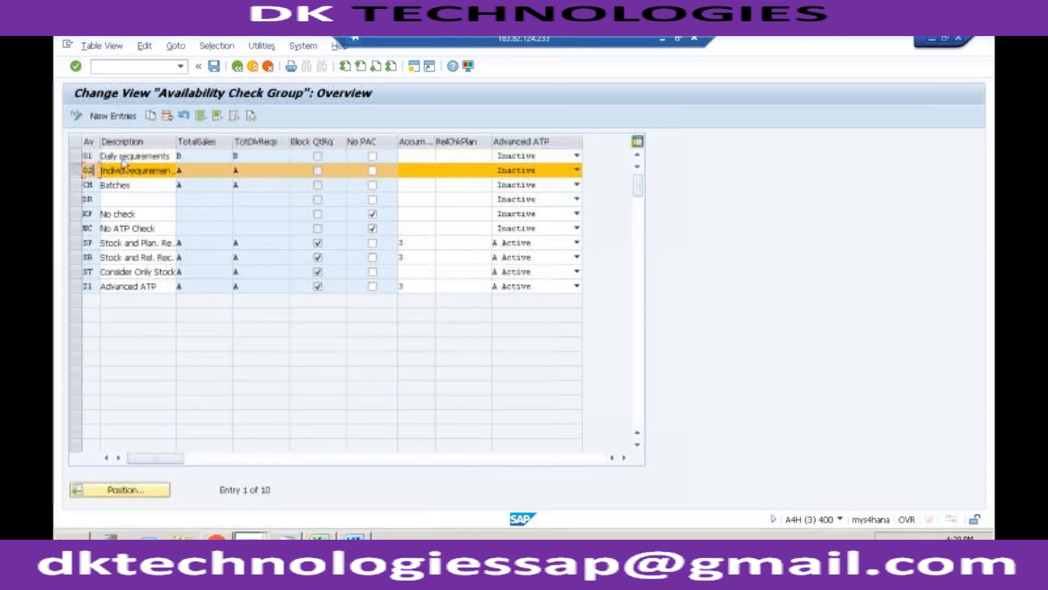
- Check the Advanced ATP setting of group Z1 once more and return to the implementation guide
{"action": "double_click", "coordinate": [89, 286]}
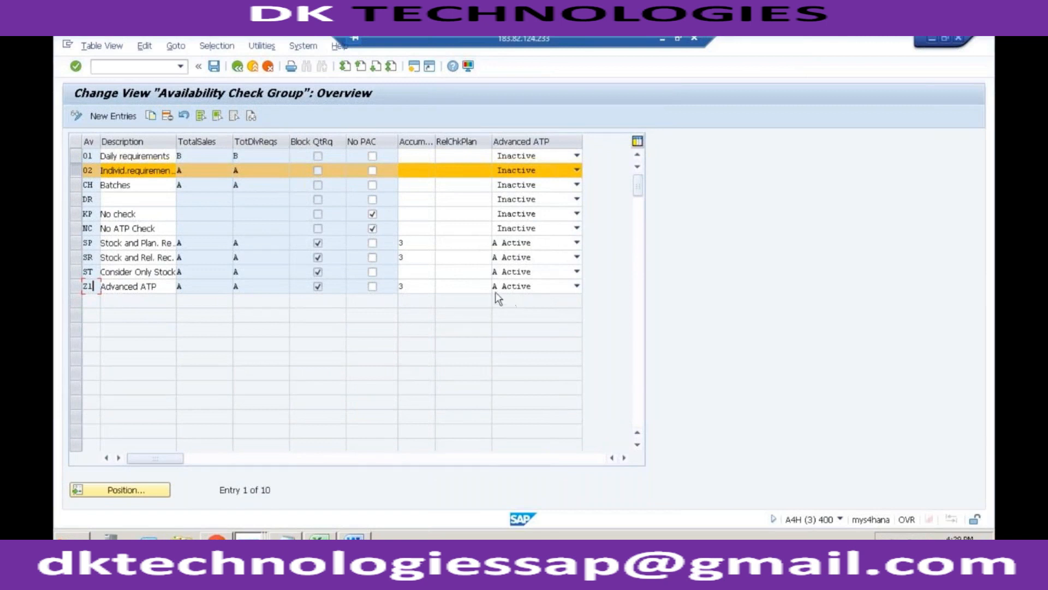
{"action": "key", "text": "ctrl+s"}
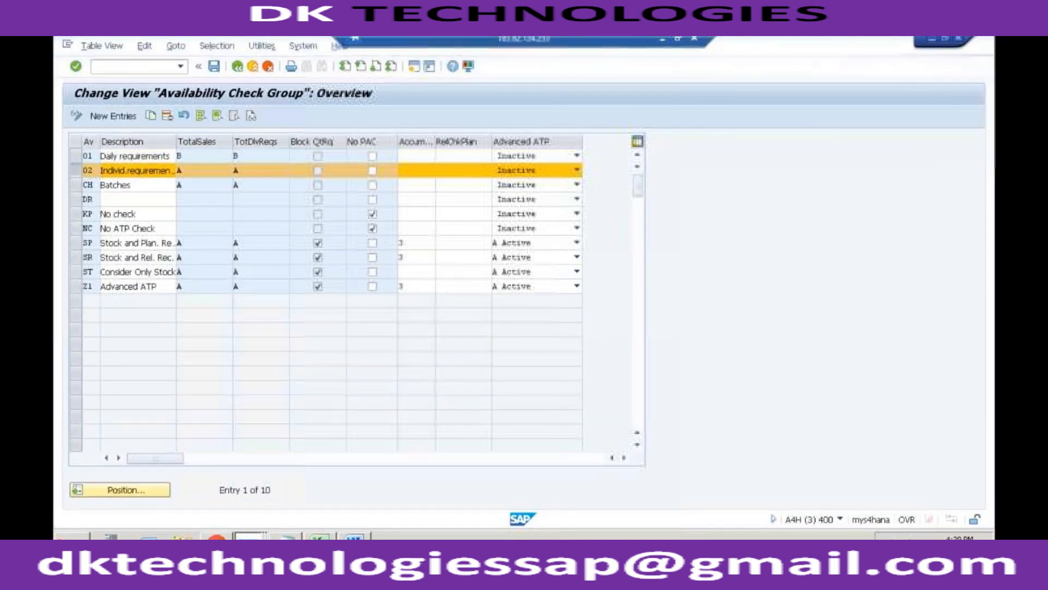
{"action": "key", "text": "F3"}
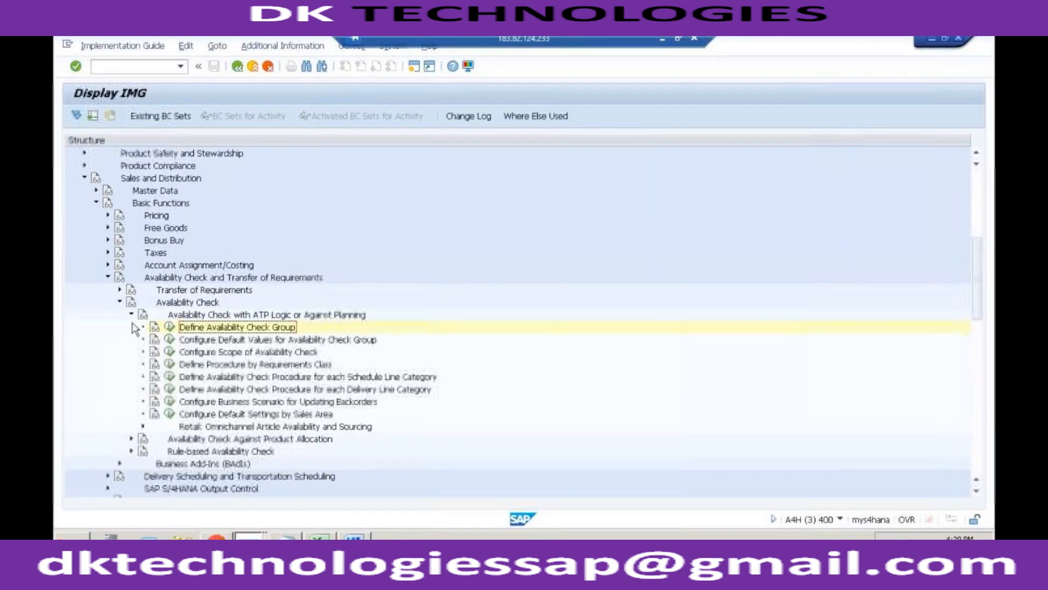
- Collapse Sales and Distribution, then expand Cross-Application Components and its Advanced Available-to-Promise (aATP) node in the implementation guide
{"action": "double_click", "coordinate": [152, 178]}
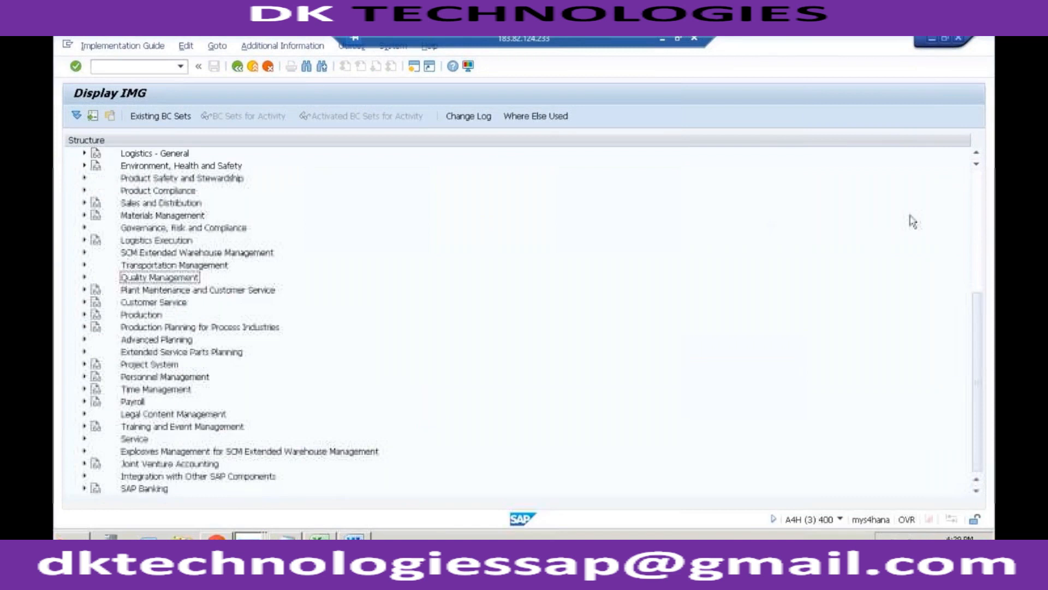
{"action": "scroll", "coordinate": [986, 192], "scroll_direction": "up", "scroll_amount": 7}
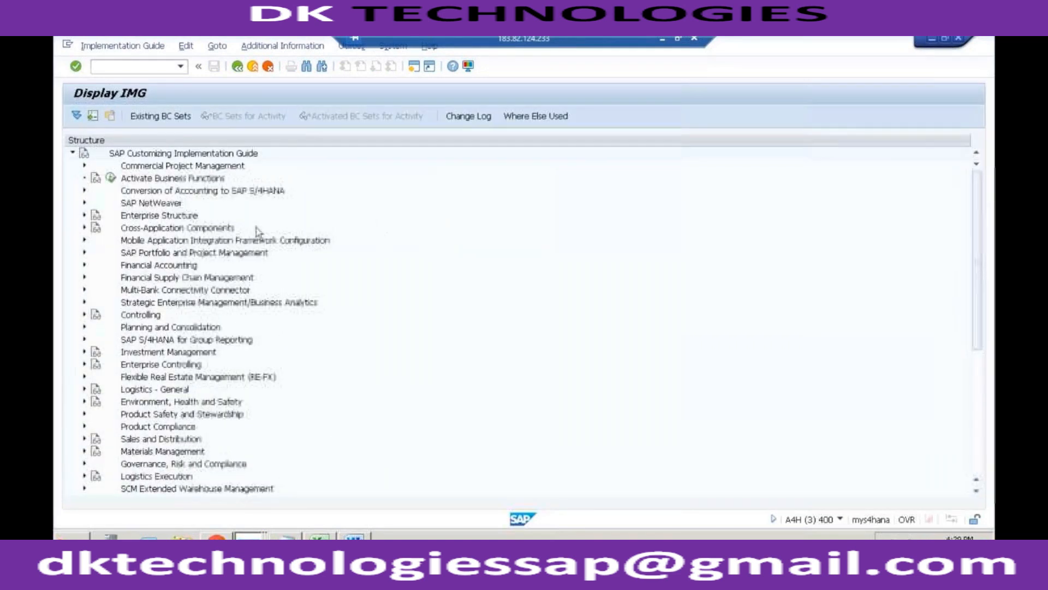
{"action": "double_click", "coordinate": [146, 229]}
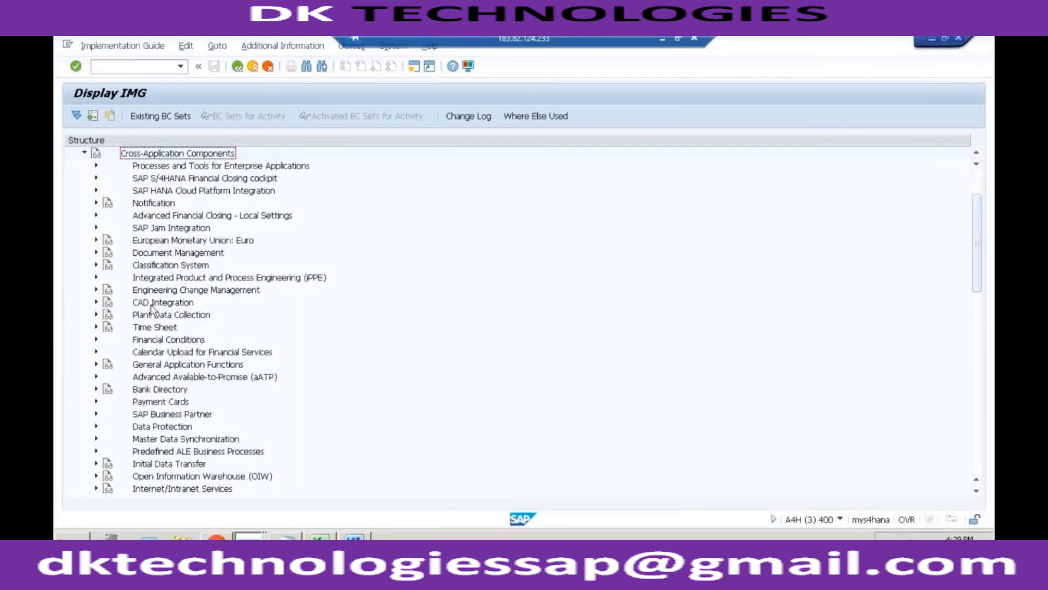
{"action": "left_click", "coordinate": [151, 379]}
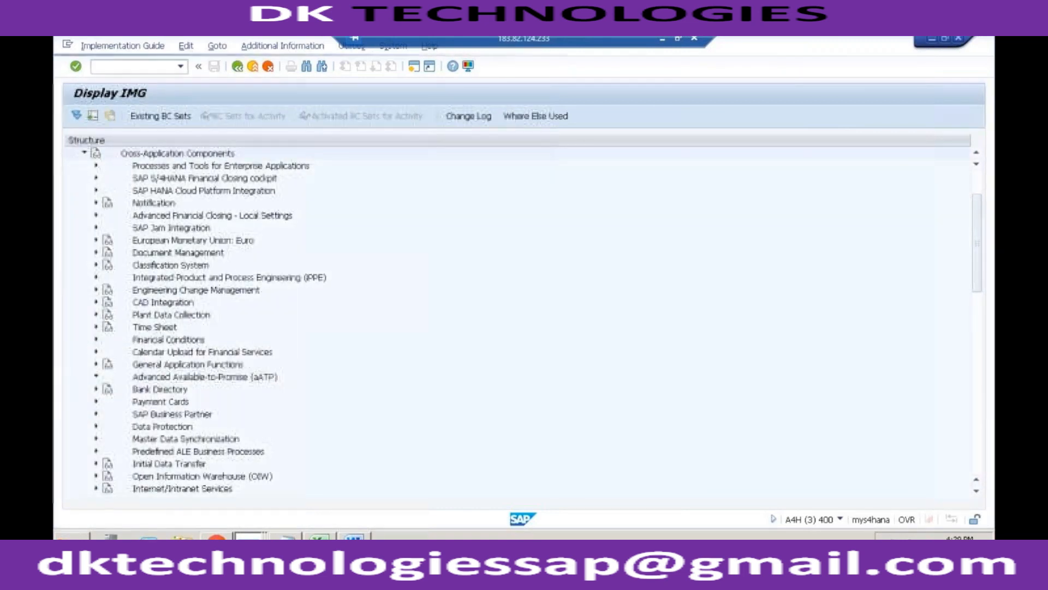
{"action": "left_click", "coordinate": [97, 376]}
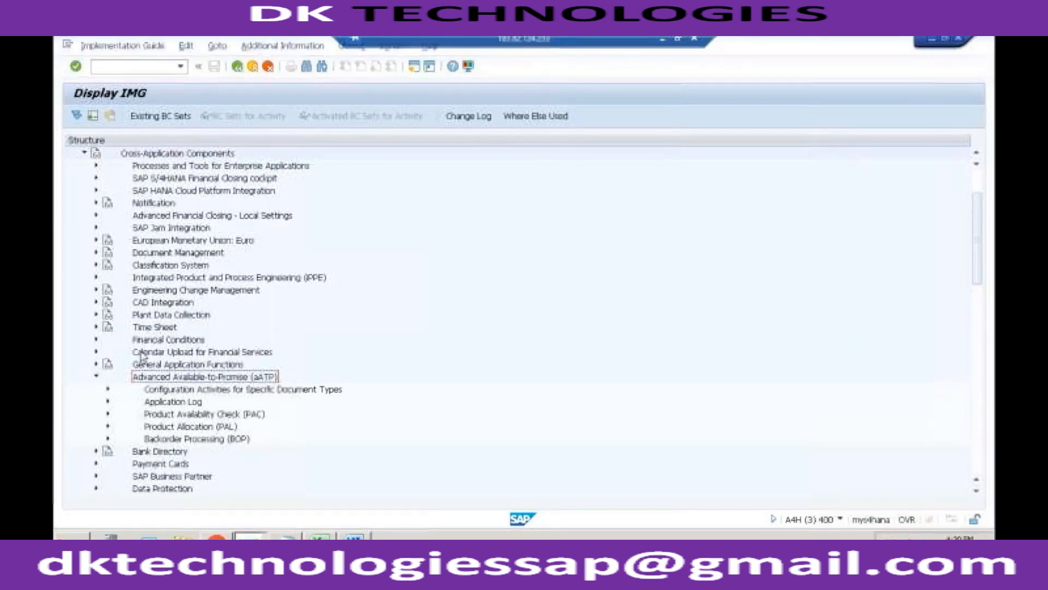
- Look over the Product Availability Check (PAC), Product Allocation (PAL) and Backorder Processing (BOP) nodes under Advanced Available-to-Promise
{"action": "scroll", "coordinate": [103, 378], "scroll_direction": "down", "scroll_amount": 1}
{"action": "left_click", "coordinate": [176, 378]}
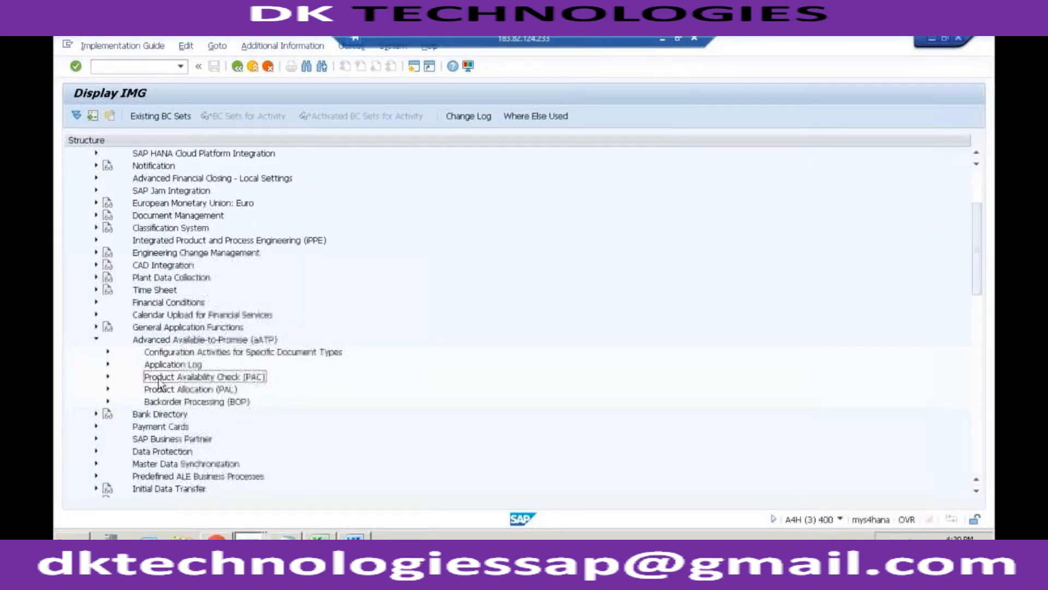
{"action": "left_click", "coordinate": [213, 390]}
{"action": "left_click", "coordinate": [191, 403]}
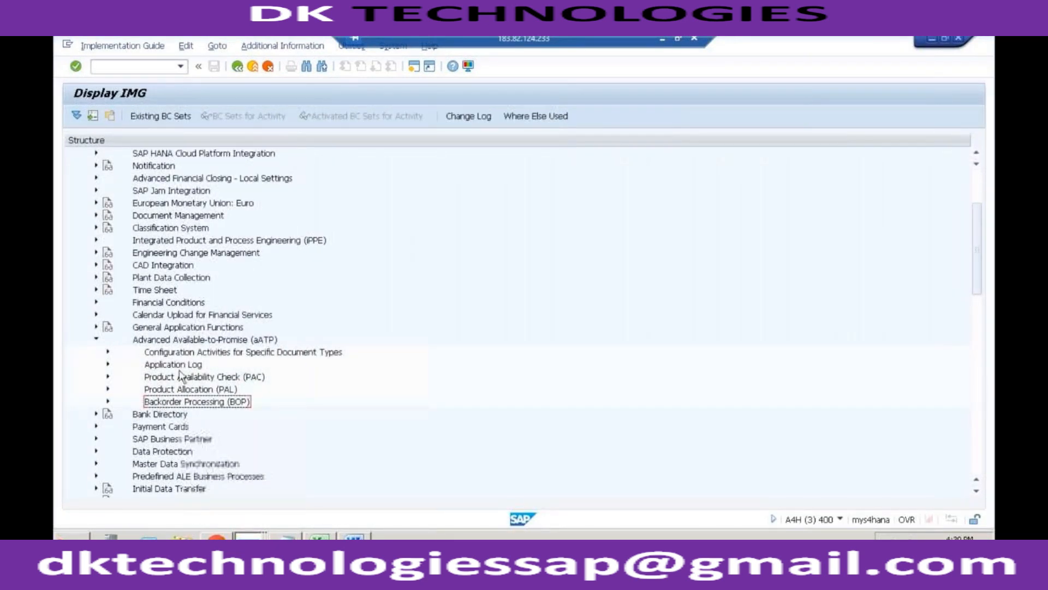
{"action": "left_click", "coordinate": [187, 340]}
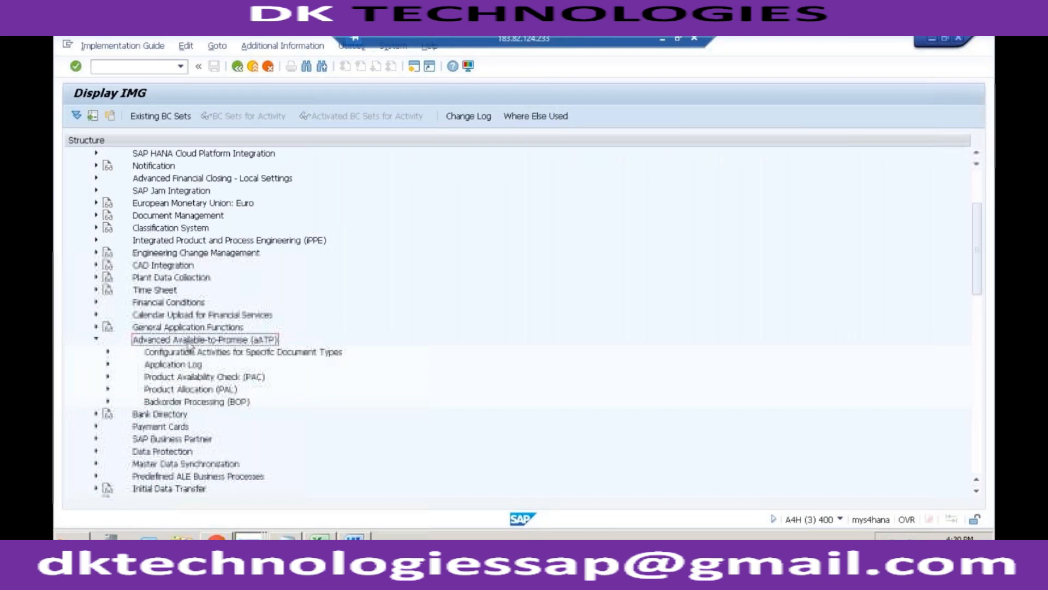
- Expand Product Allocation (PAL), review the Activate Product Allocation setting and return to the implementation guide
{"action": "left_click", "coordinate": [168, 391]}
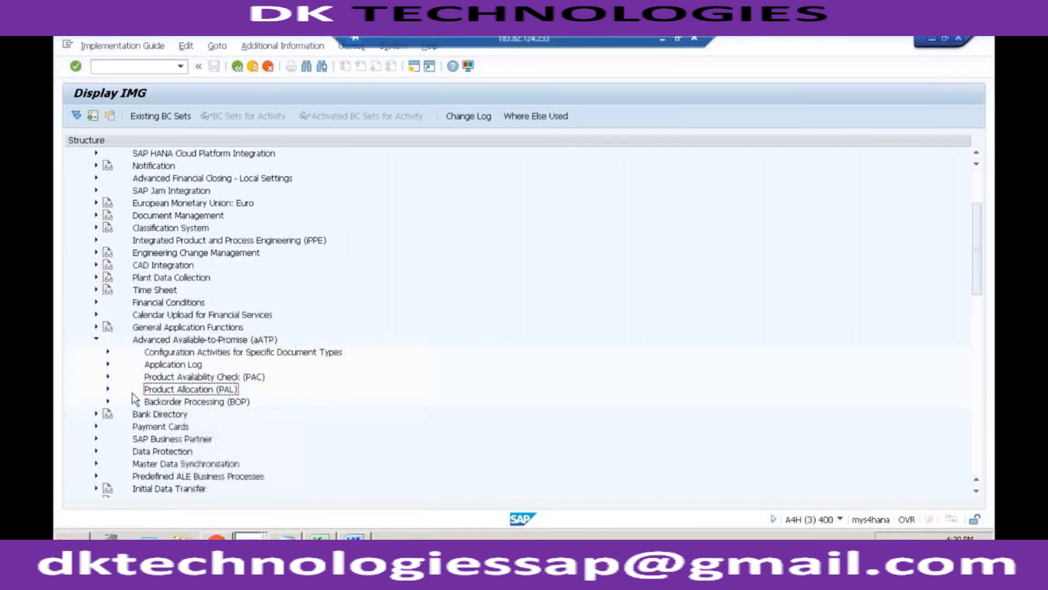
{"action": "left_click", "coordinate": [109, 389]}
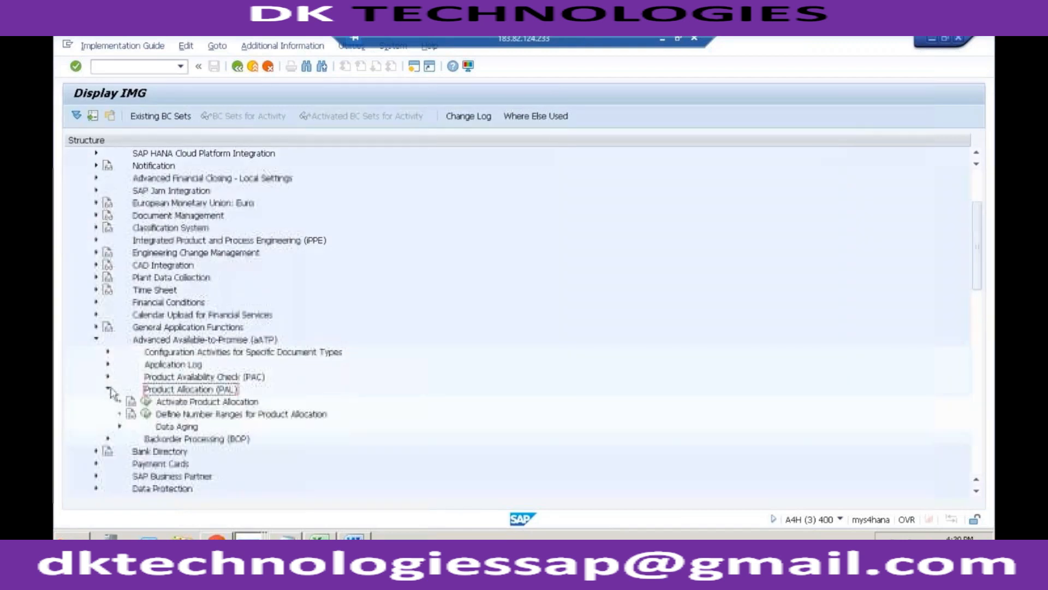
{"action": "left_click", "coordinate": [146, 402]}
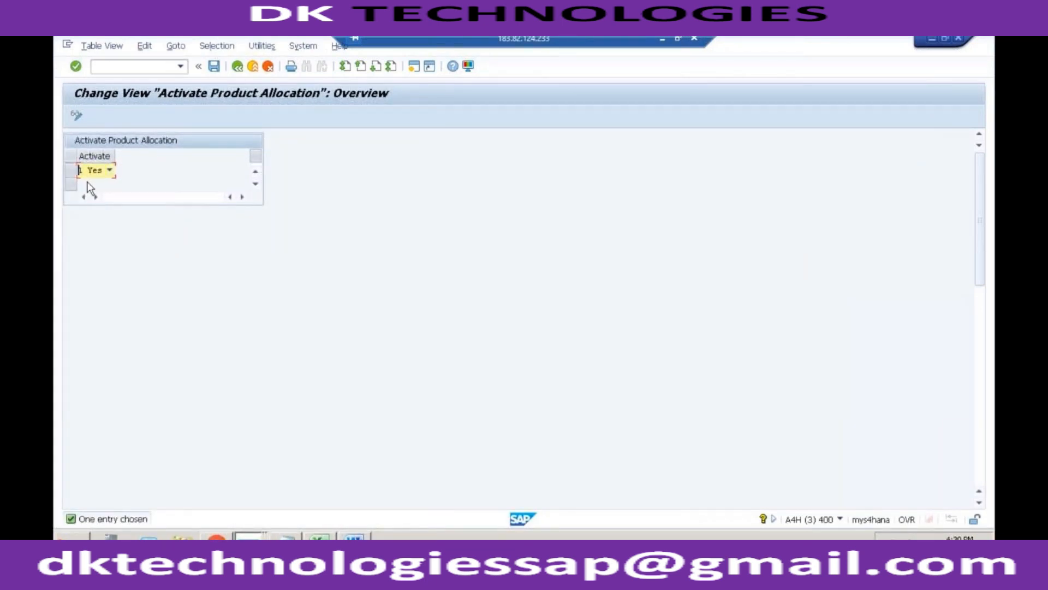
{"action": "left_click", "coordinate": [235, 69]}
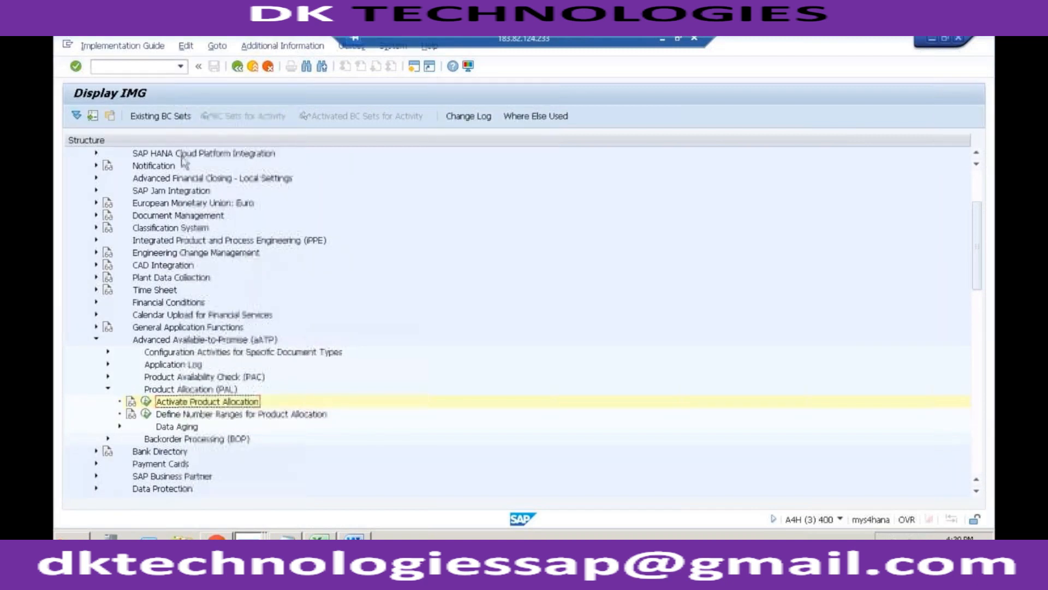
- Run transaction /nmm03 for material AATP-PAL, look at its view selection list and close the list
{"action": "left_click", "coordinate": [180, 67]}
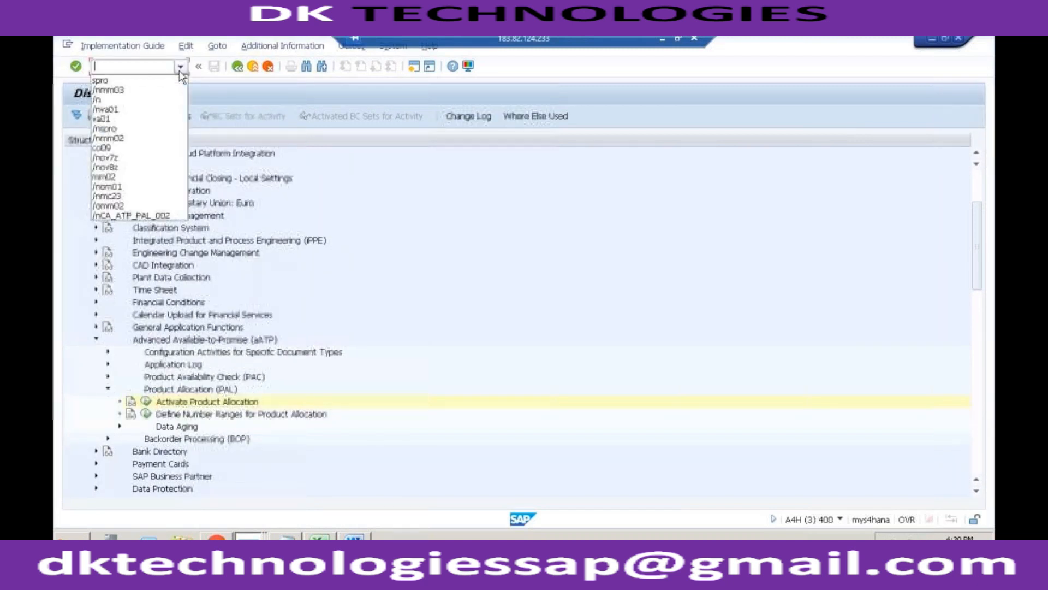
{"action": "left_click", "coordinate": [129, 90]}
{"action": "key", "text": "Return"}
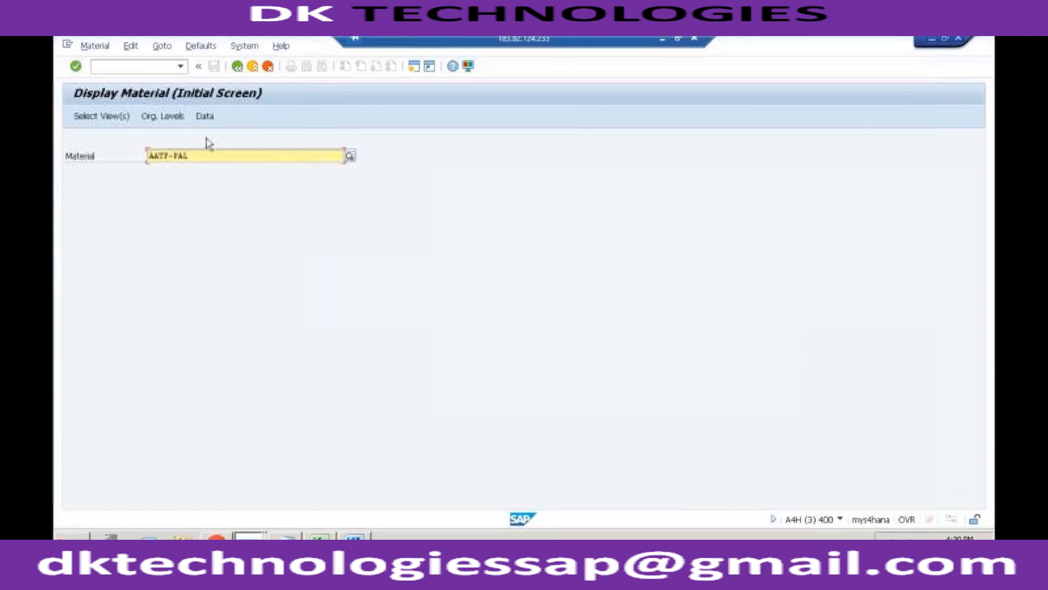
{"action": "key", "text": "Return"}
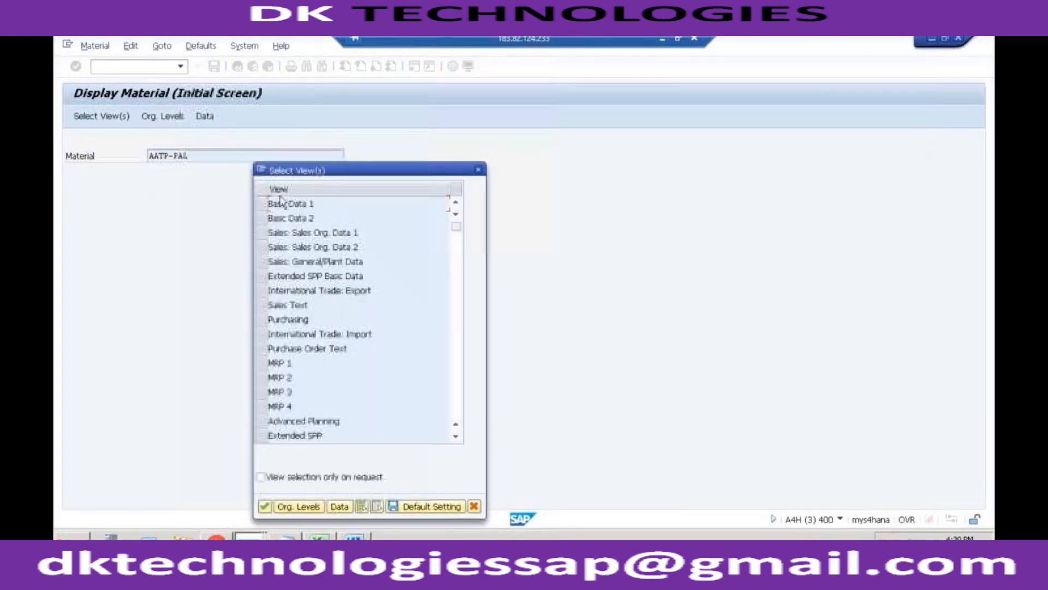
{"action": "left_click", "coordinate": [478, 169]}
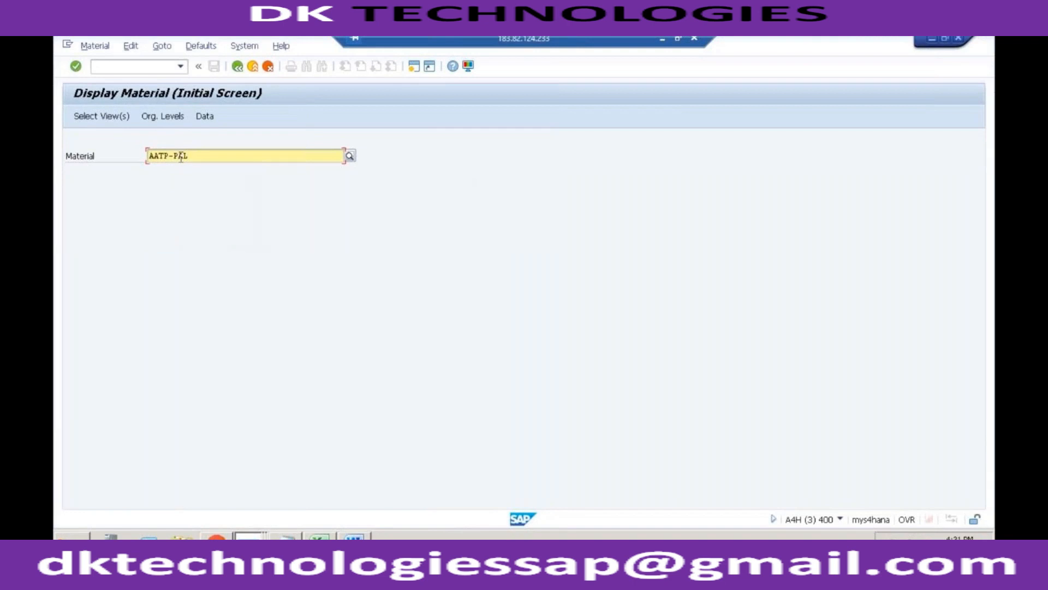
{"action": "left_click_drag", "start_coordinate": [182, 156], "coordinate": [189, 156]}
{"action": "left_click", "coordinate": [146, 66]}
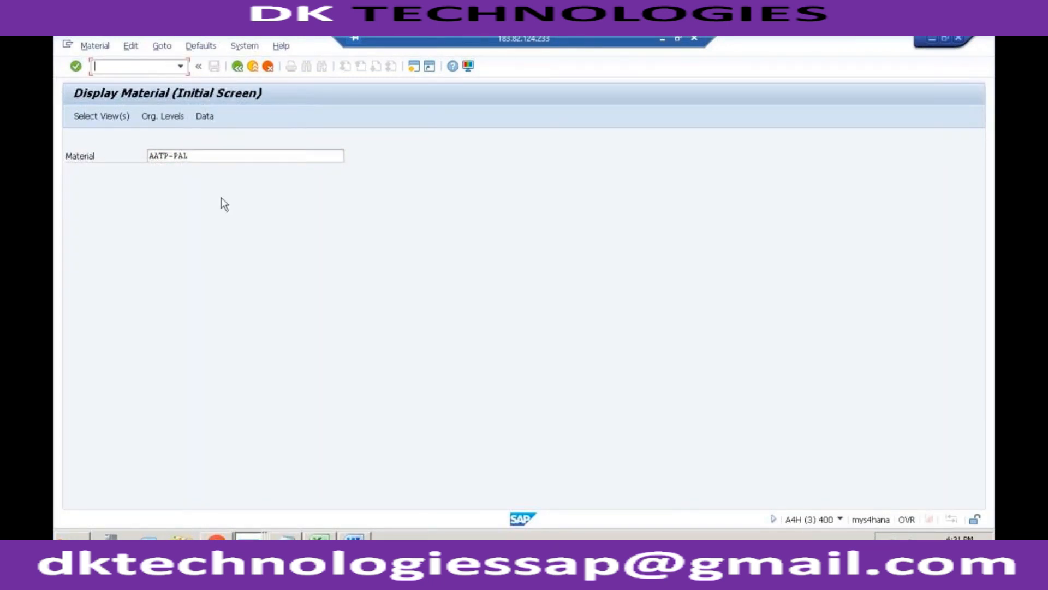
- Switch to the Word document and examine the diagram comparing SAP ECC PAC, SAP APO GATP and SAP S/4 Advanced ATP
{"action": "left_click", "coordinate": [354, 537]}
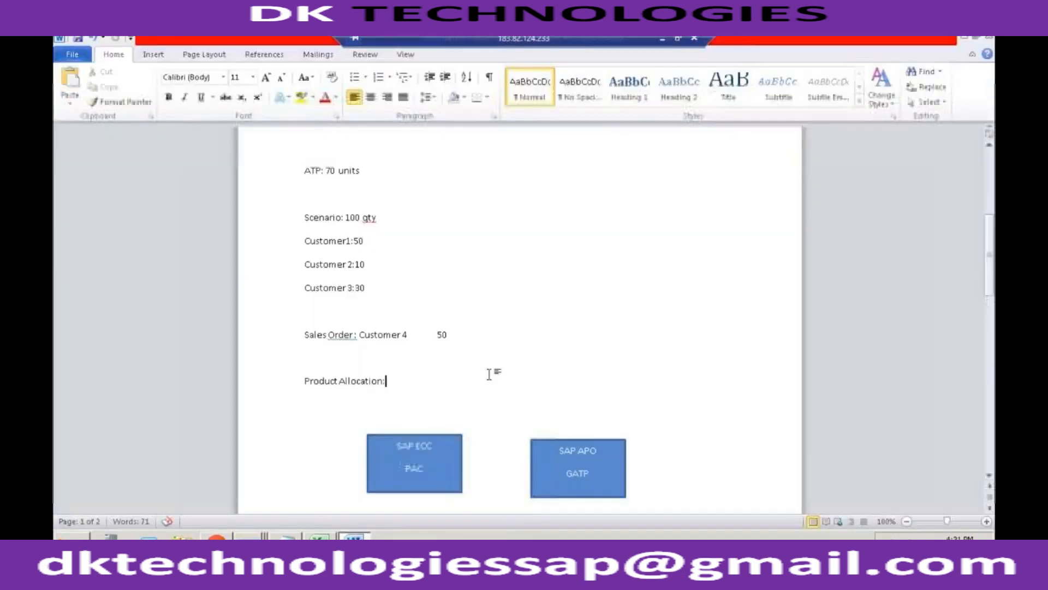
{"action": "scroll", "coordinate": [489, 374], "scroll_direction": "down", "scroll_amount": 2}
{"action": "left_click", "coordinate": [583, 357]}
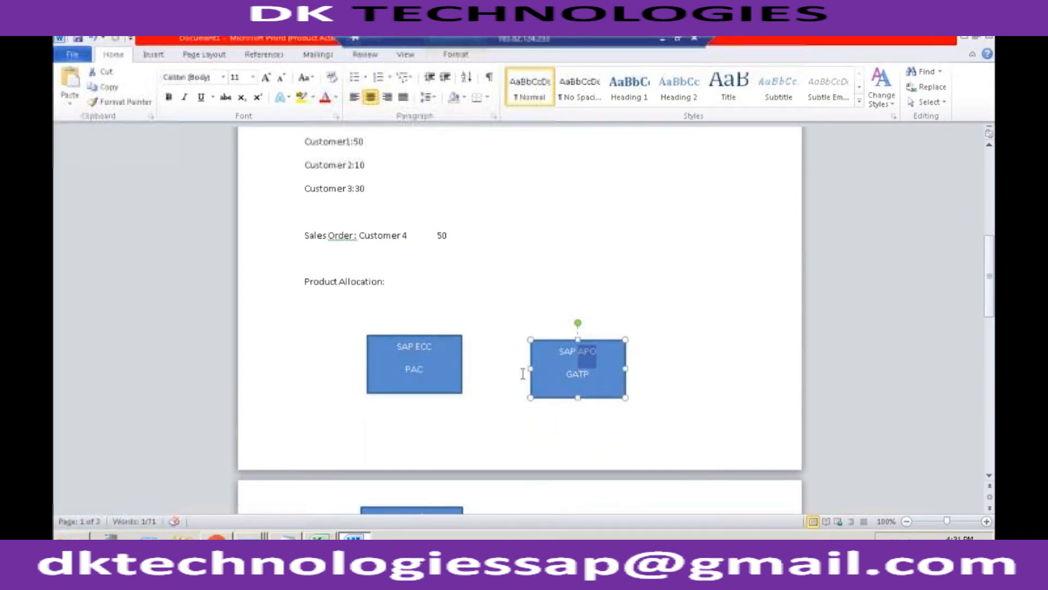
{"action": "left_click", "coordinate": [416, 363]}
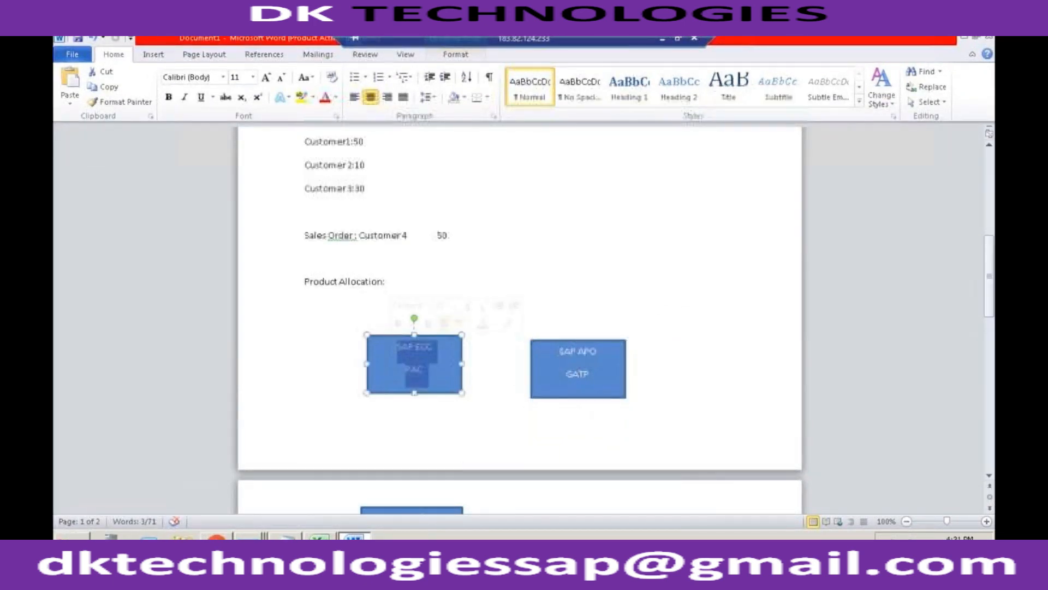
{"action": "left_click", "coordinate": [580, 367]}
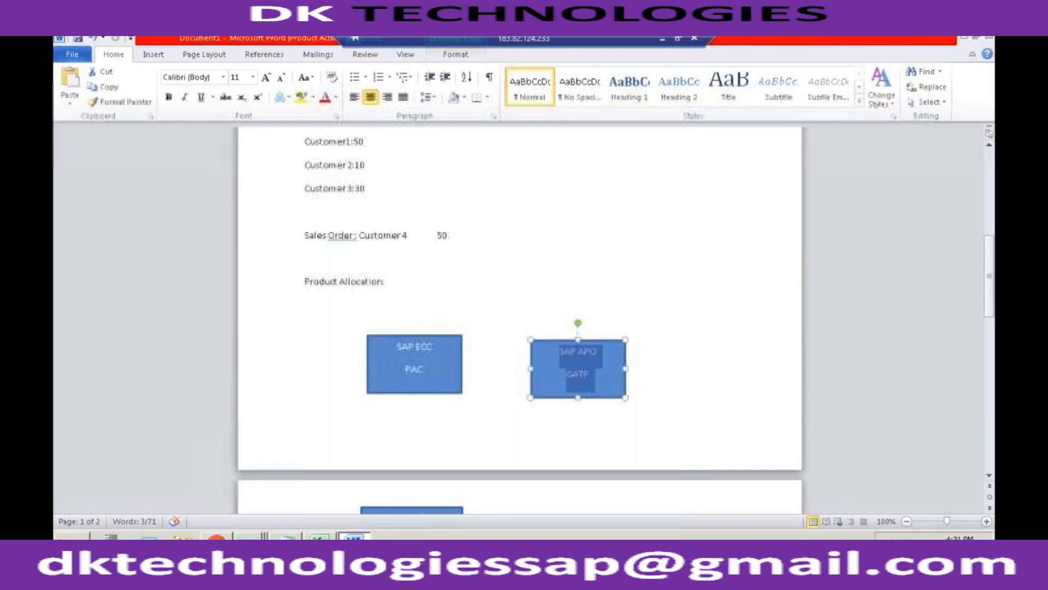
{"action": "key", "text": "Tab"}
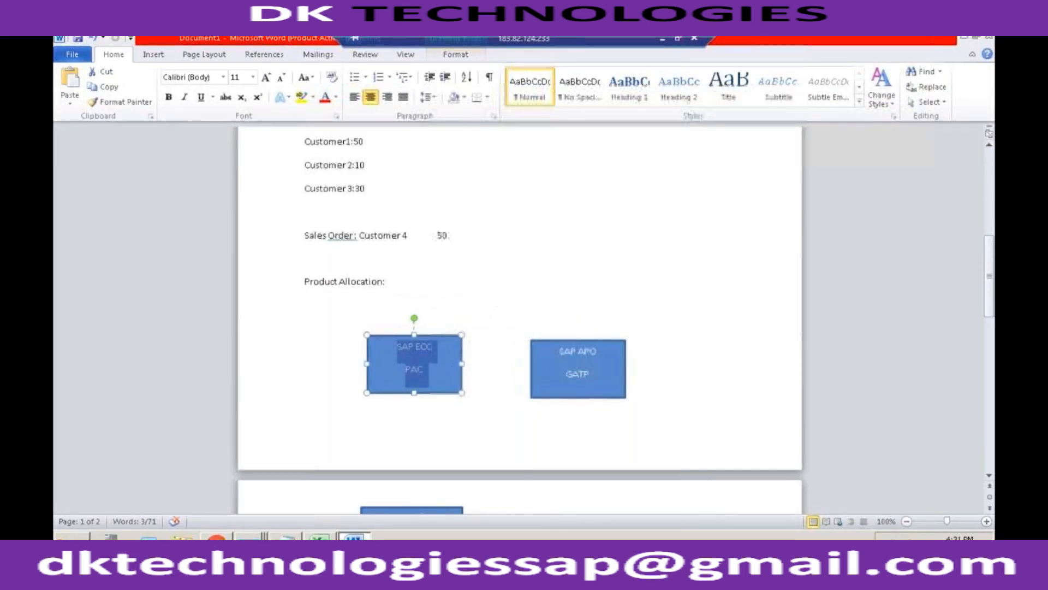
{"action": "left_click", "coordinate": [541, 363]}
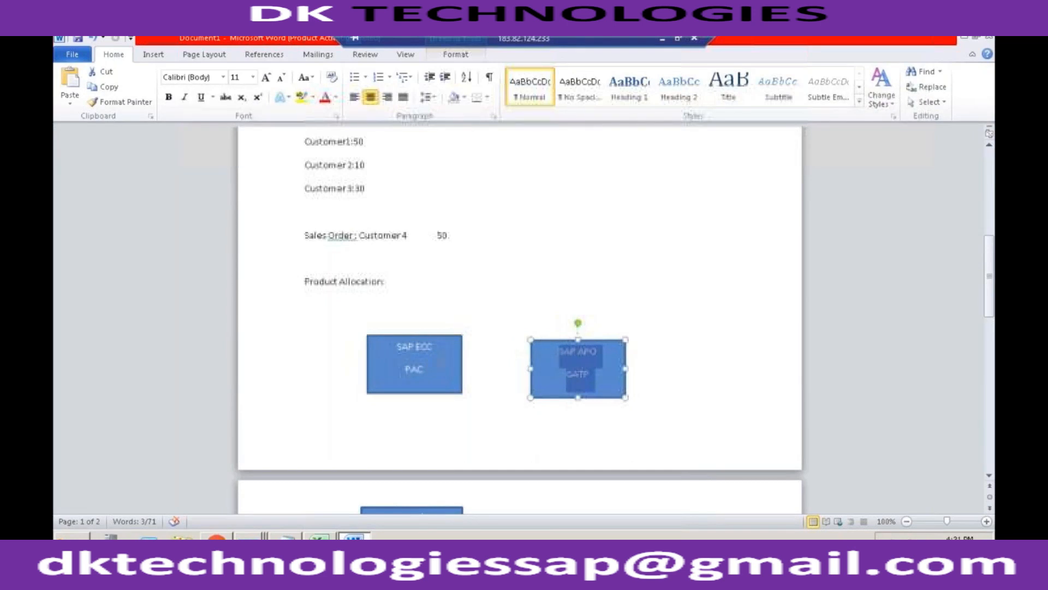
{"action": "scroll", "coordinate": [440, 362], "scroll_direction": "down", "scroll_amount": 3}
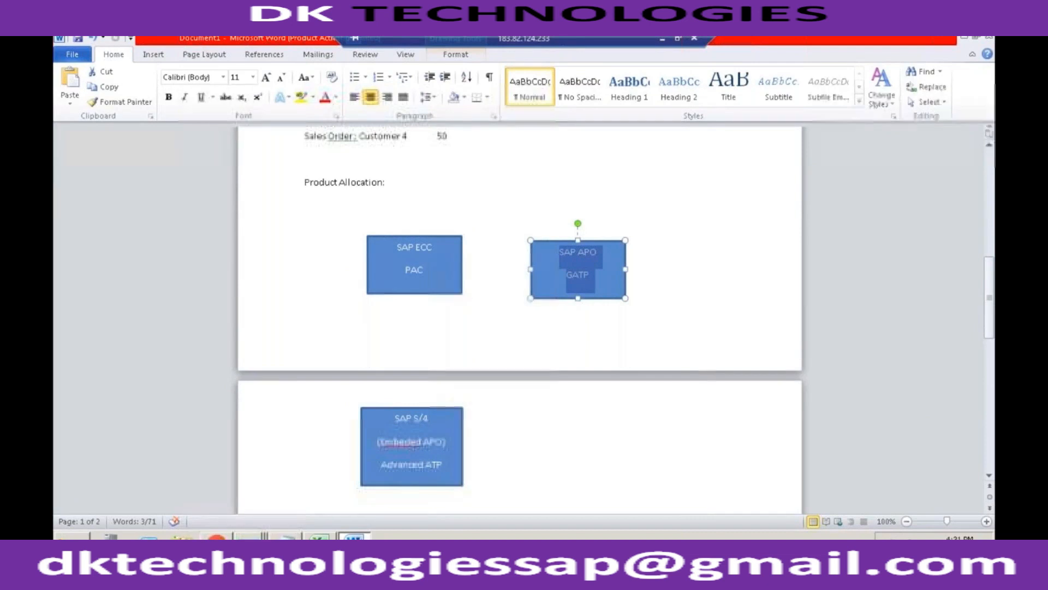
{"action": "left_click", "coordinate": [418, 270]}
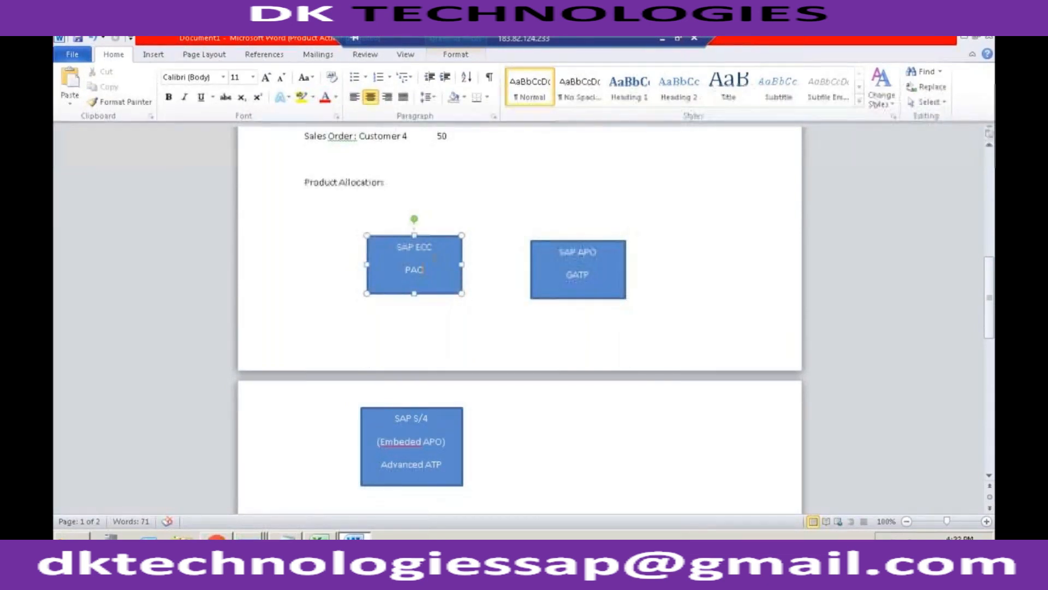
{"action": "left_click", "coordinate": [587, 273]}
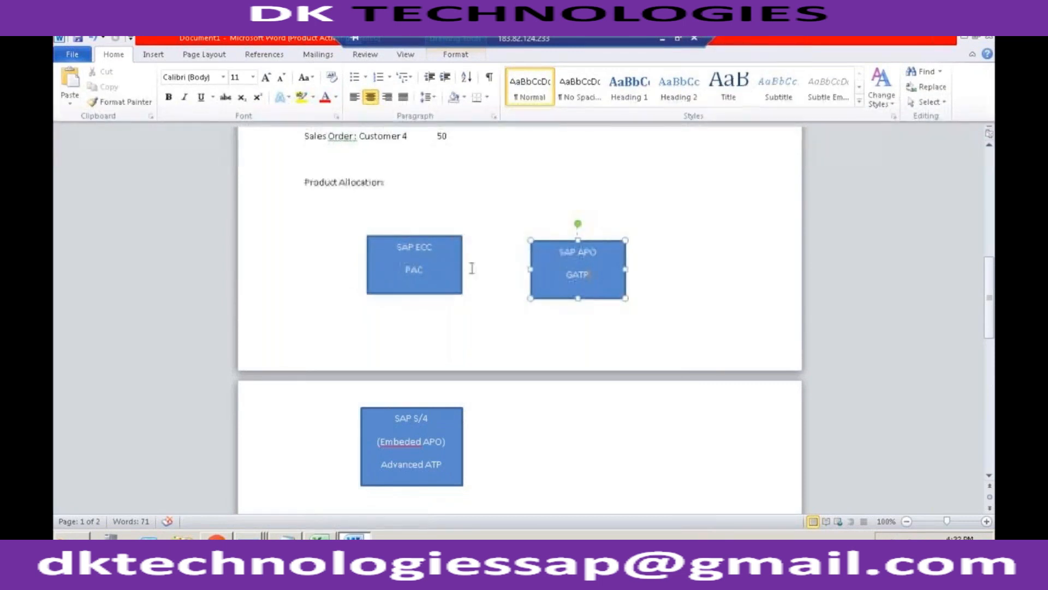